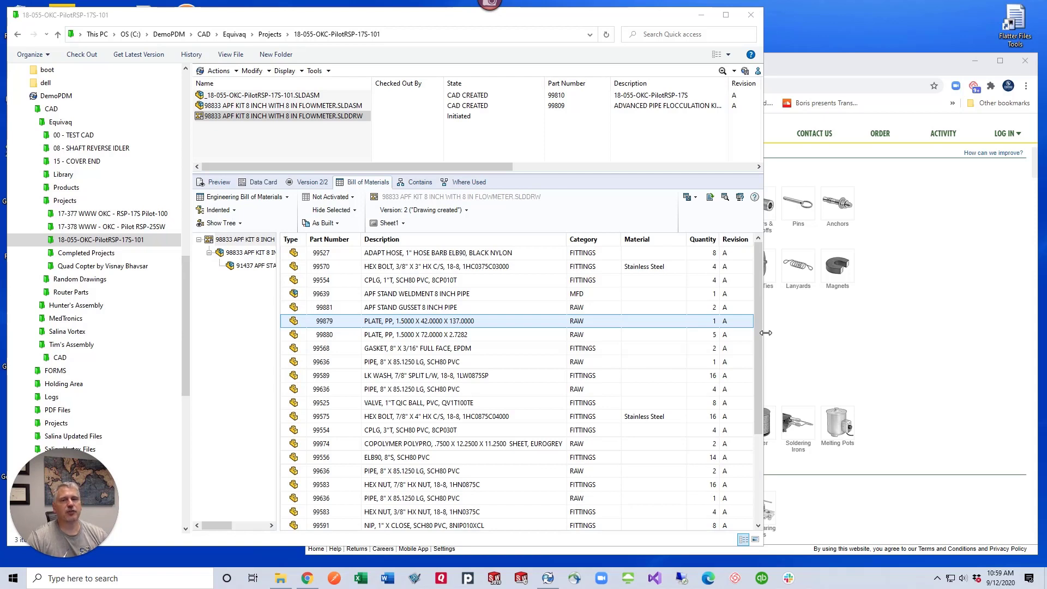
Step: Select the 72-inch plate line in the BOM and review the available BOM types
click(509, 338)
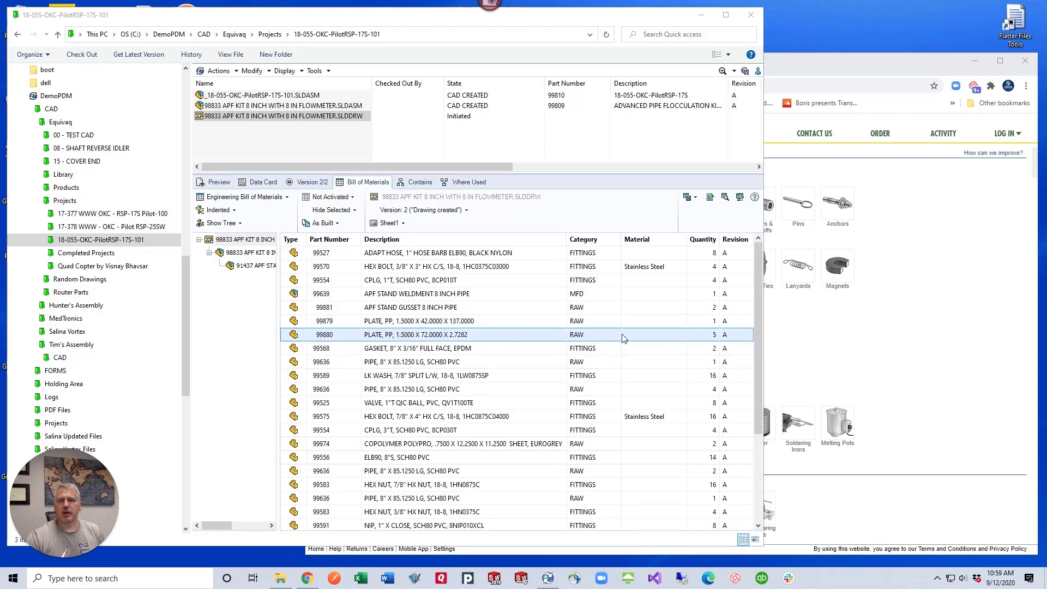
click(287, 198)
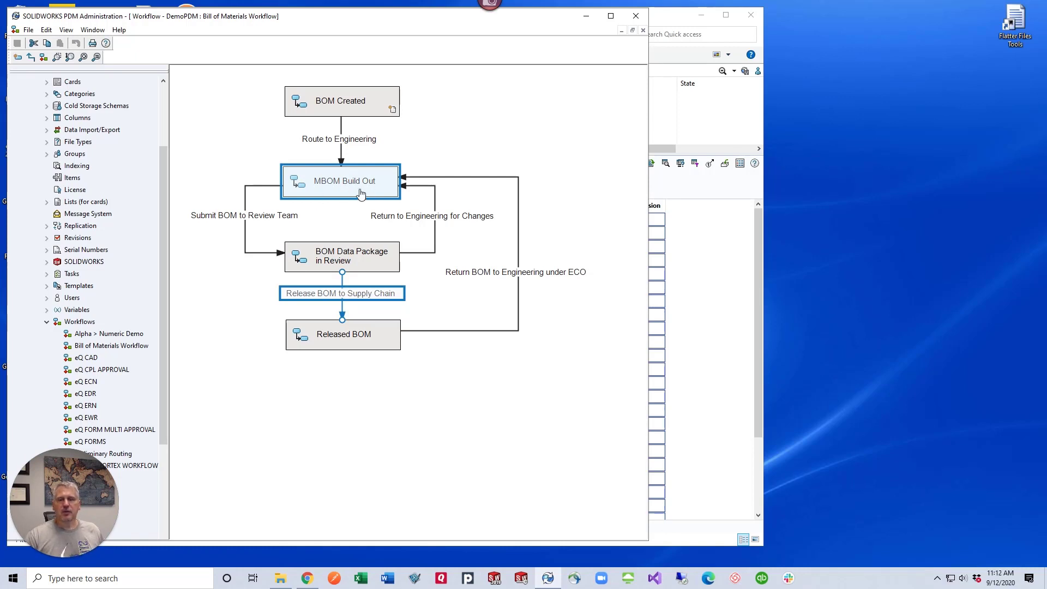
Step: Check in the 98833 APF KIT BOM from the vault window
click(733, 198)
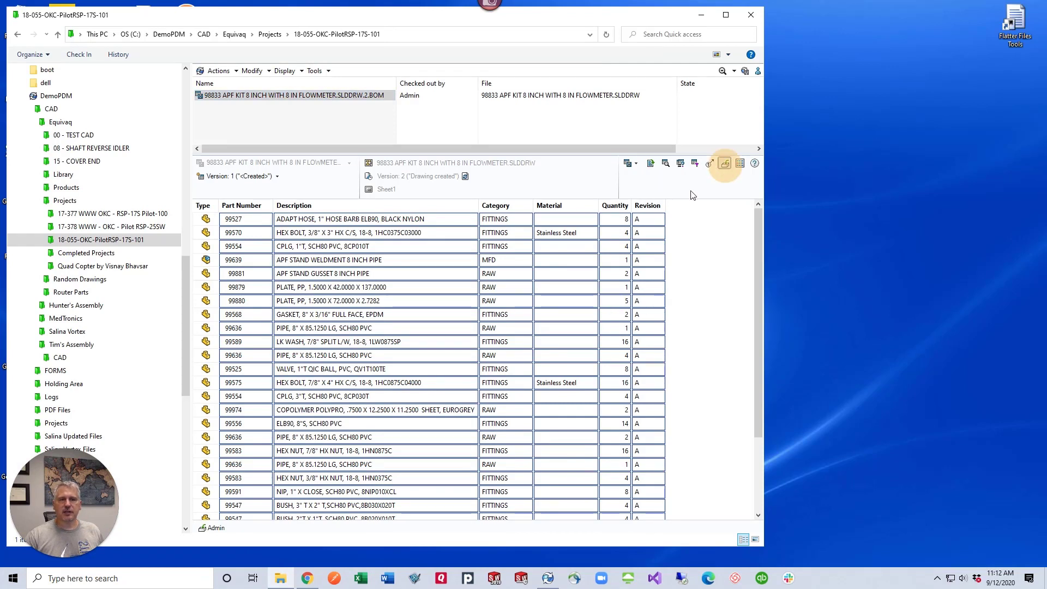
click(724, 163)
click(363, 329)
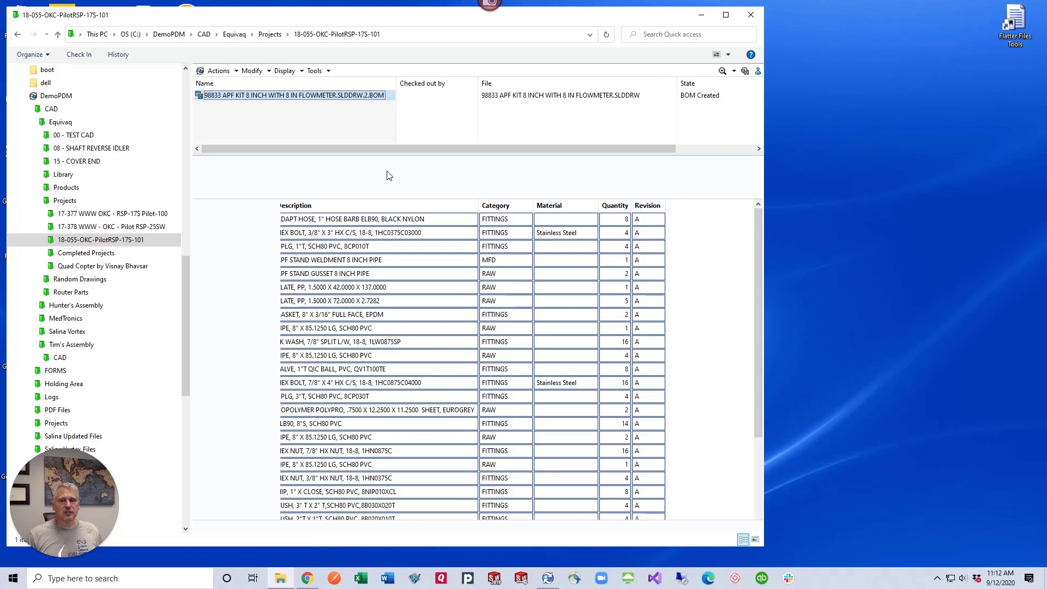
Step: Route the BOM to Engineering with the comment 'Route to MBOM build out'
key(shift+F10)
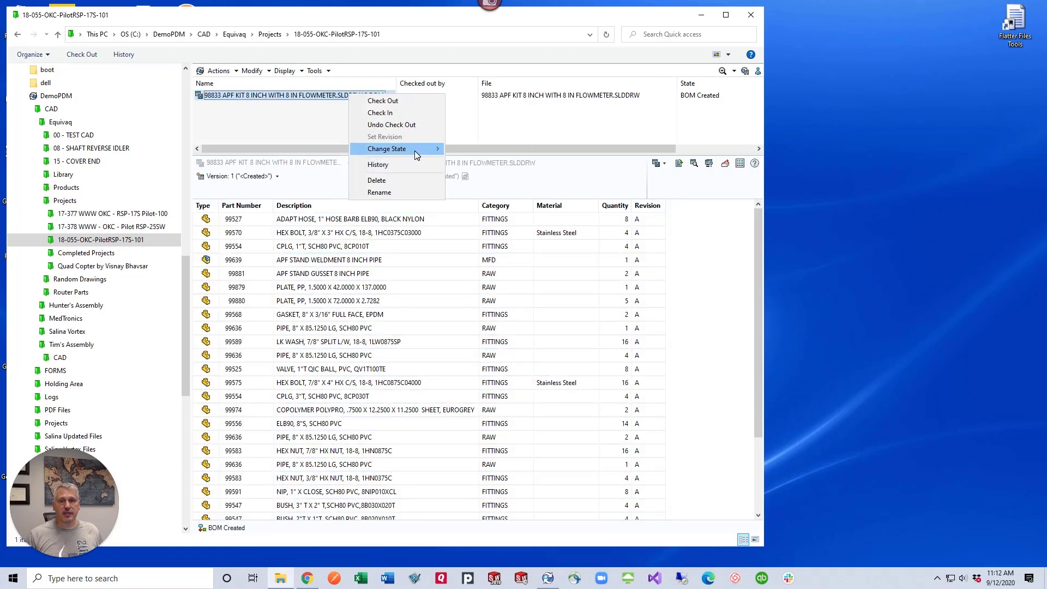
mouse_move(414, 151)
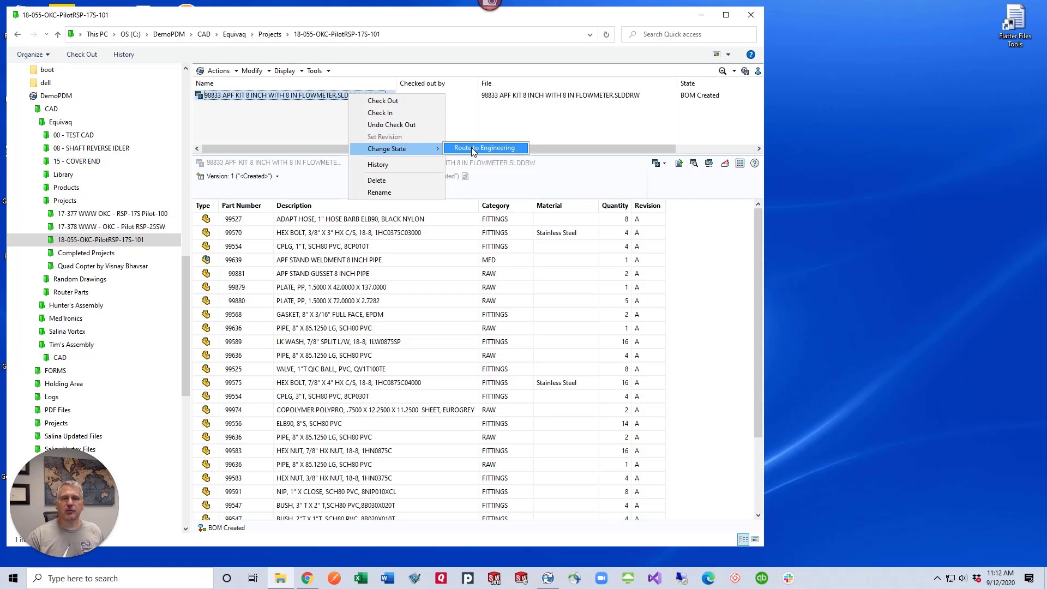
click(493, 148)
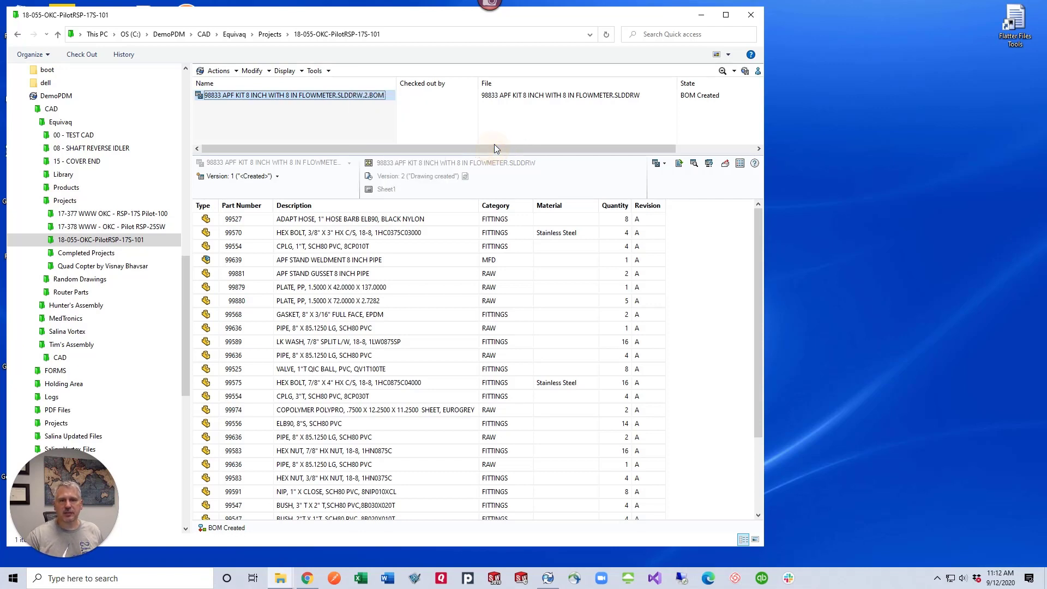
key(ctrl+v)
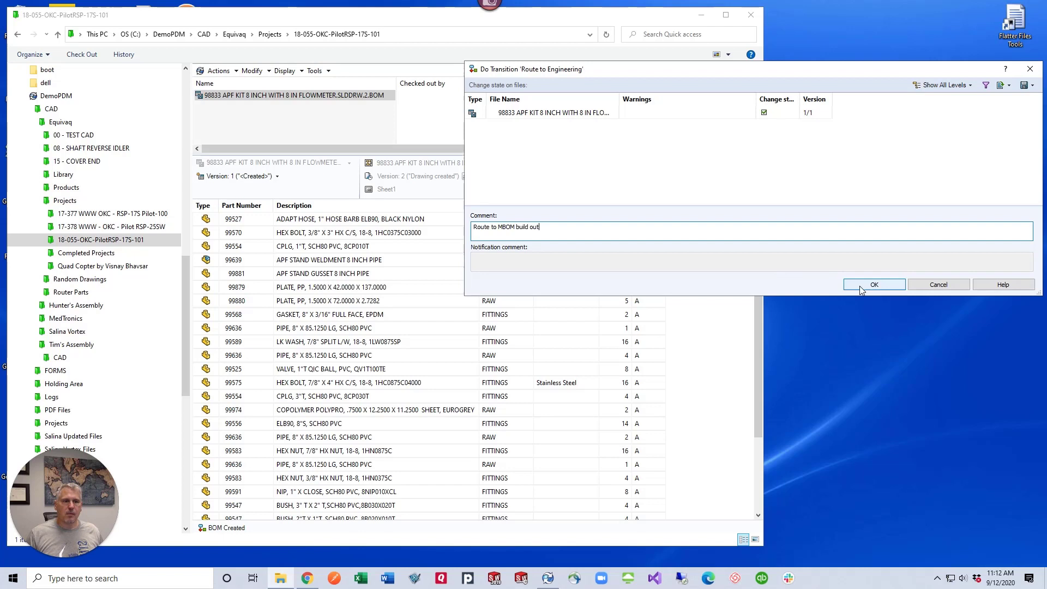
Step: Confirm the Route to Engineering transition and check out the 98833 APF KIT BOM for editing
click(861, 282)
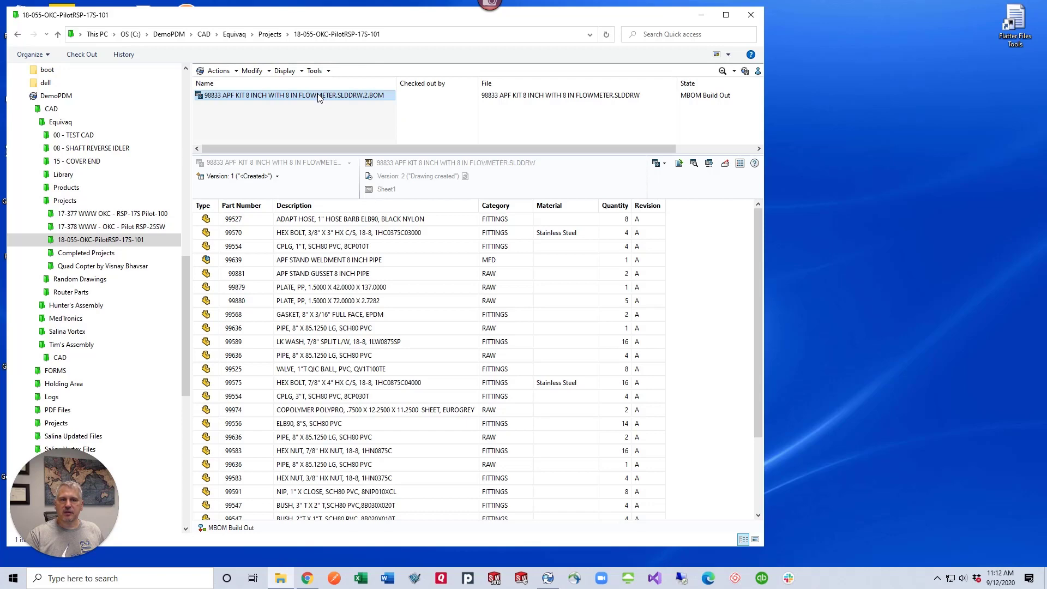
click(495, 289)
click(612, 258)
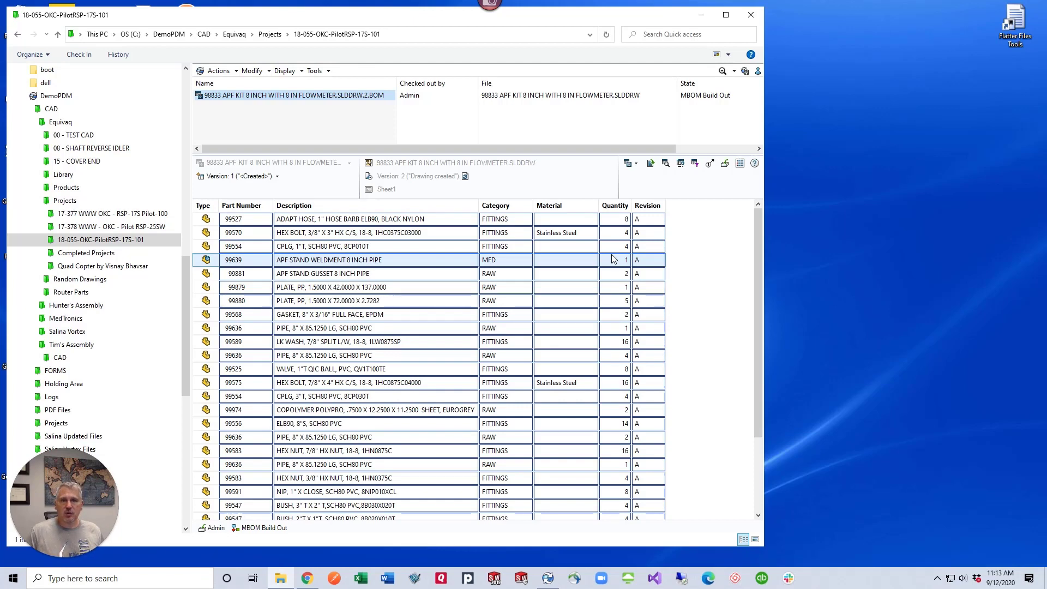
Step: Insert a Customer column to the right of the Revision column
right_click(644, 211)
mouse_move(679, 218)
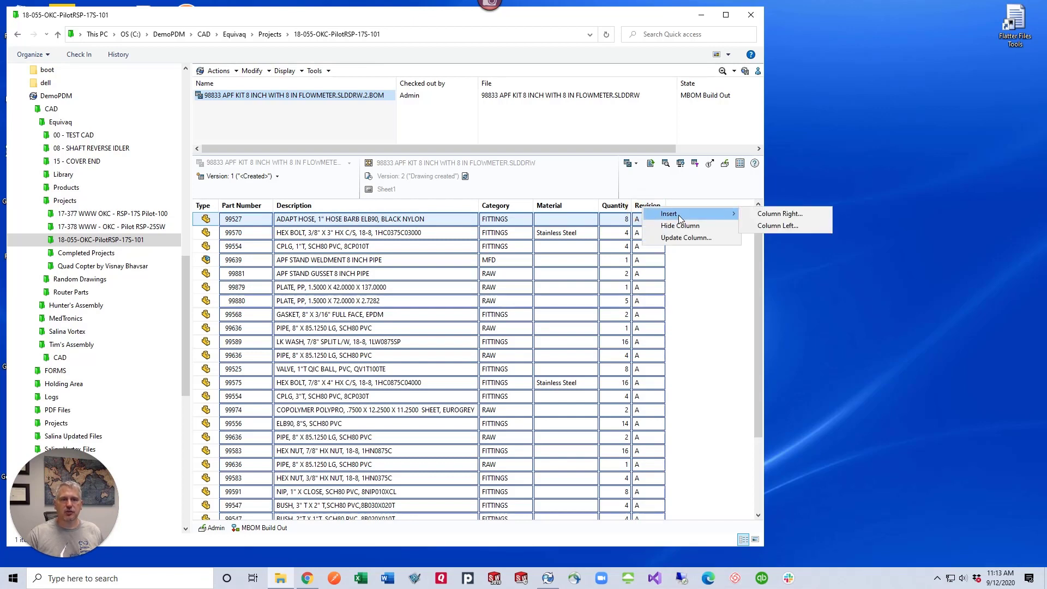
click(761, 214)
click(447, 256)
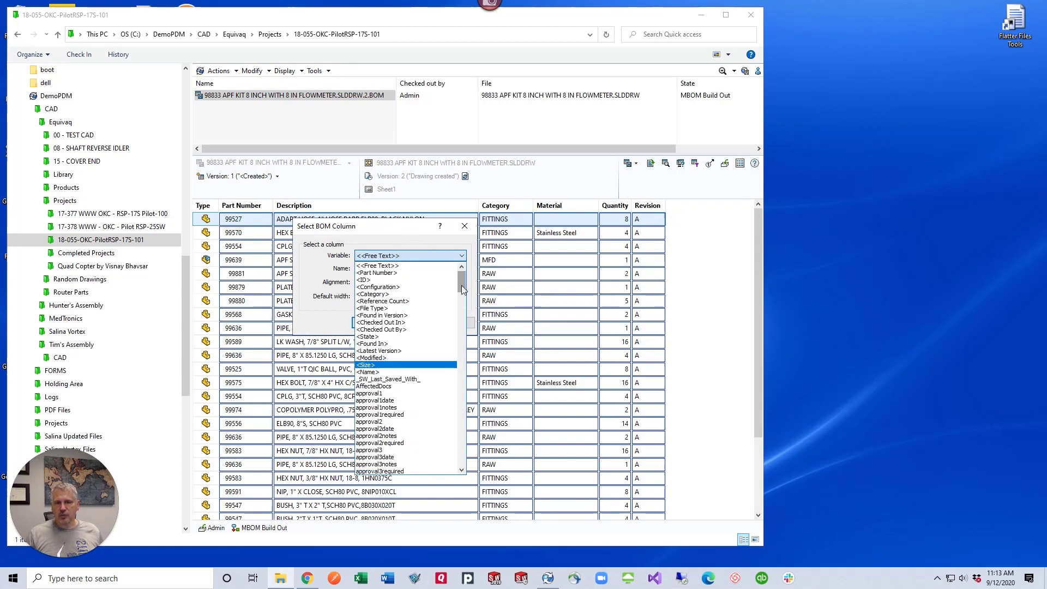
drag(461, 286, 462, 346)
click(385, 351)
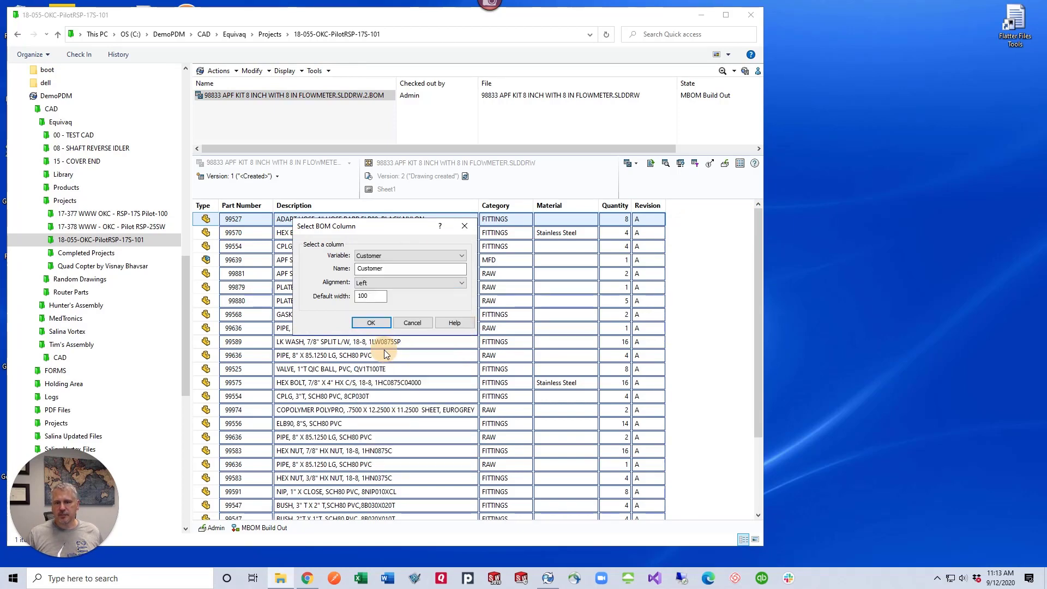
click(368, 321)
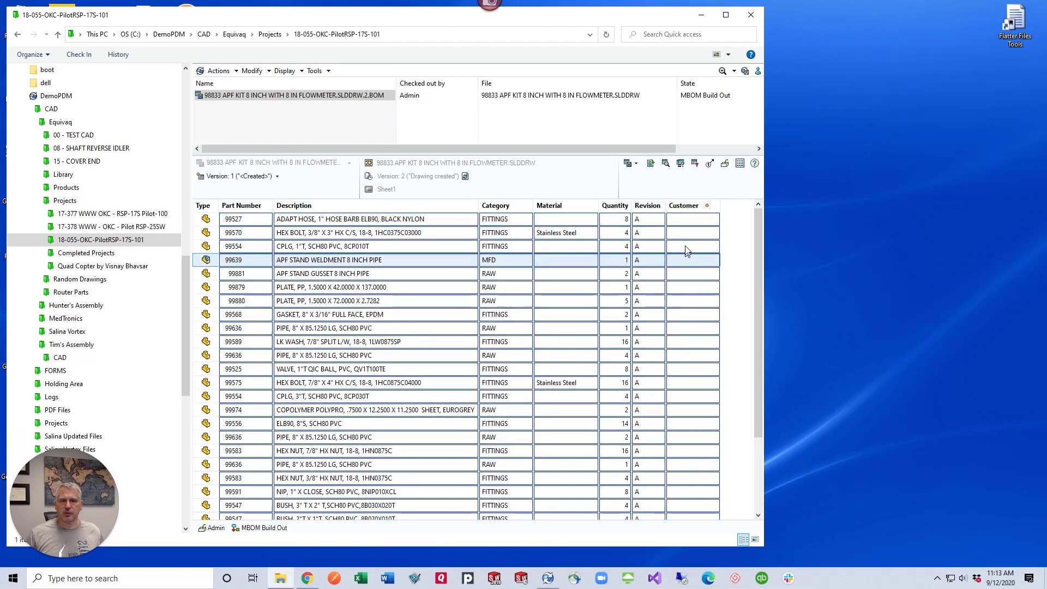
Step: Enter 'ACME, Inc.' as the Customer value for part 99527
click(709, 220)
text(ACME, Inc.)
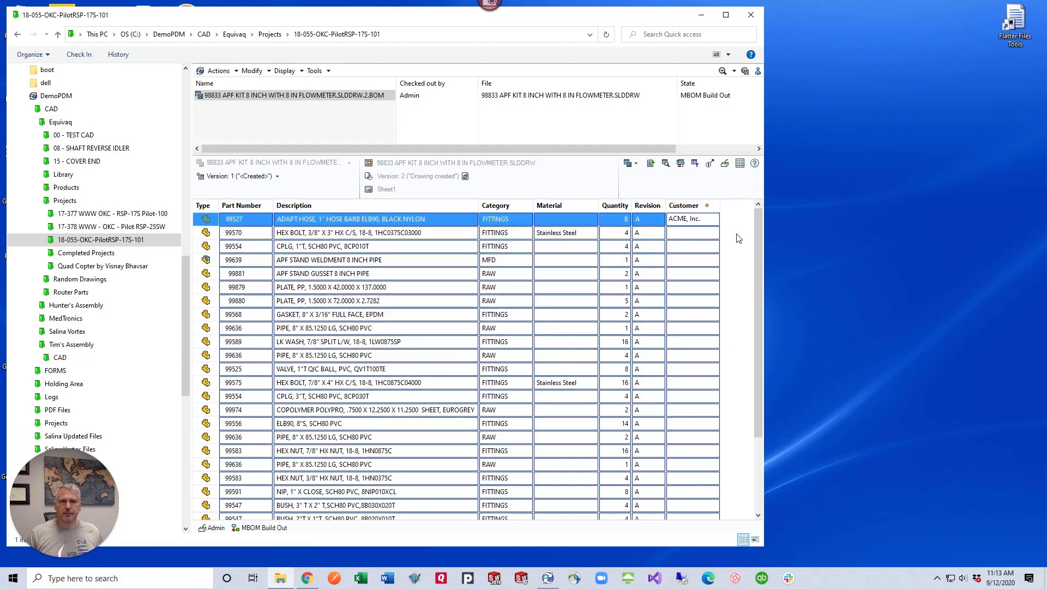
key(Return)
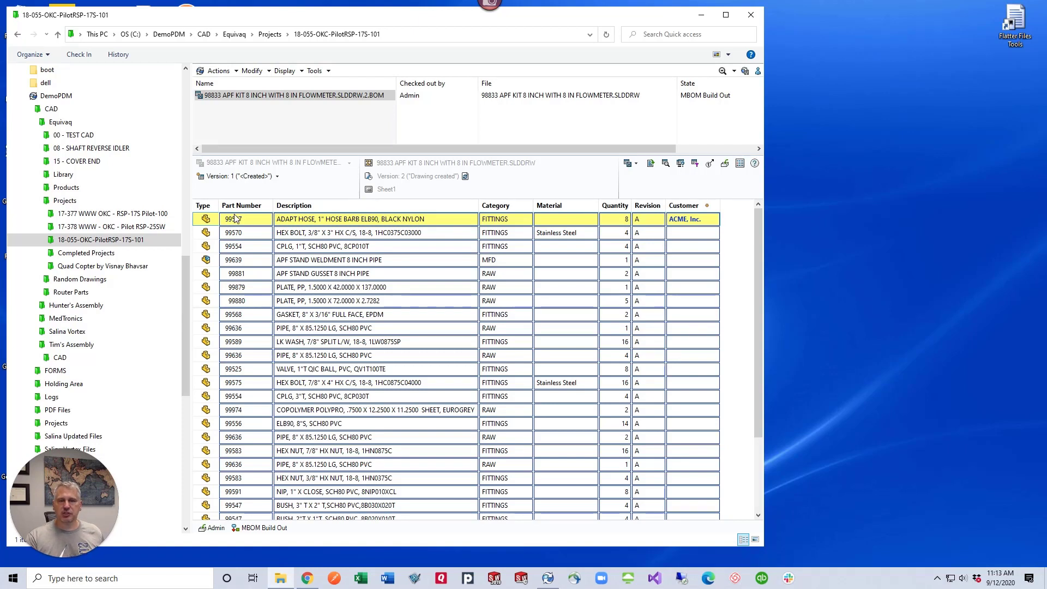
Step: Insert a blank row above part 99527 at the top of the BOM
right_click(212, 220)
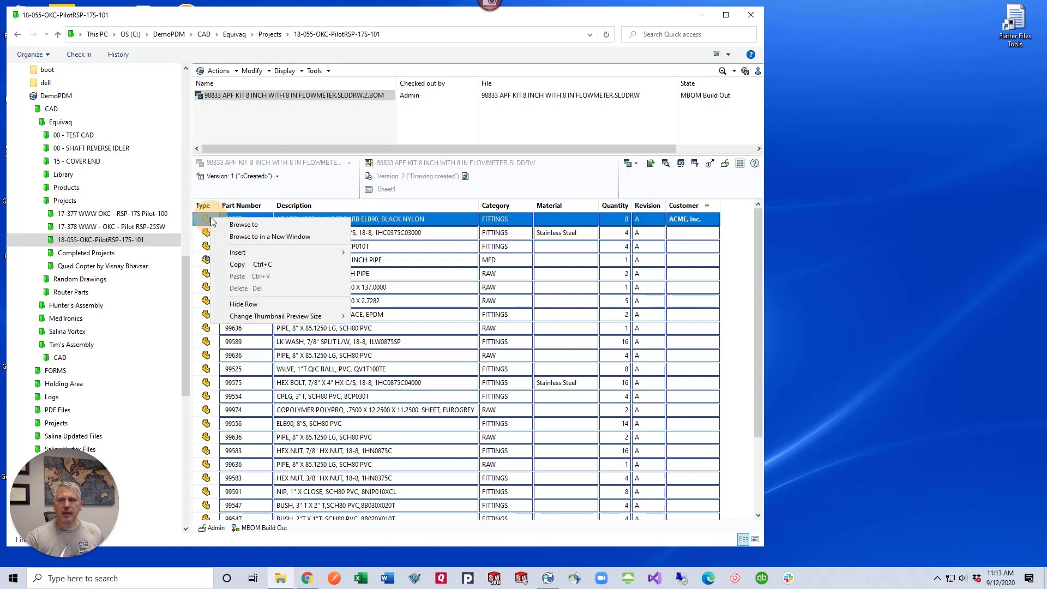
mouse_move(305, 252)
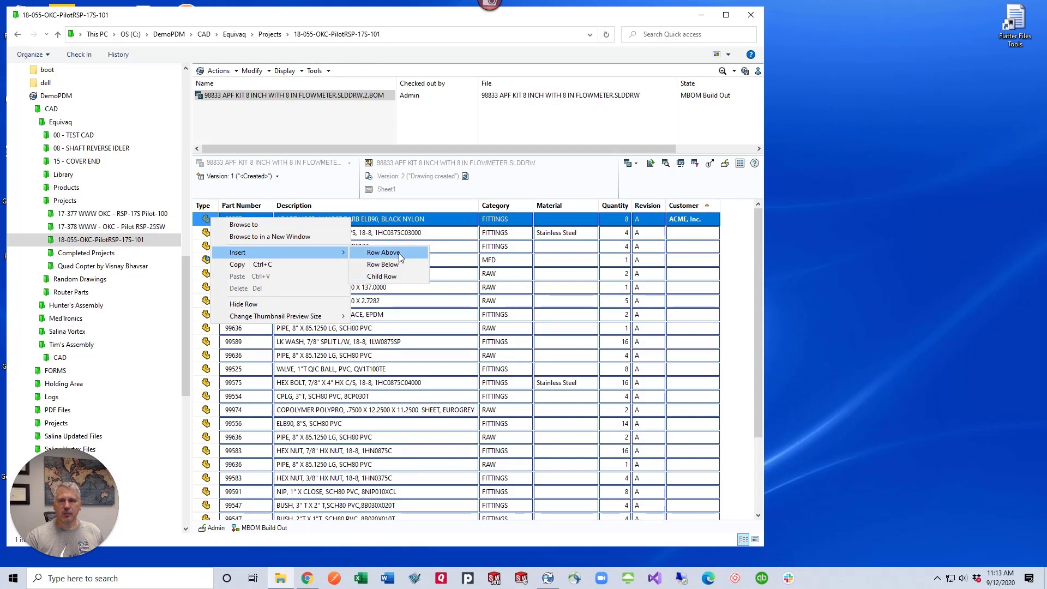
click(400, 254)
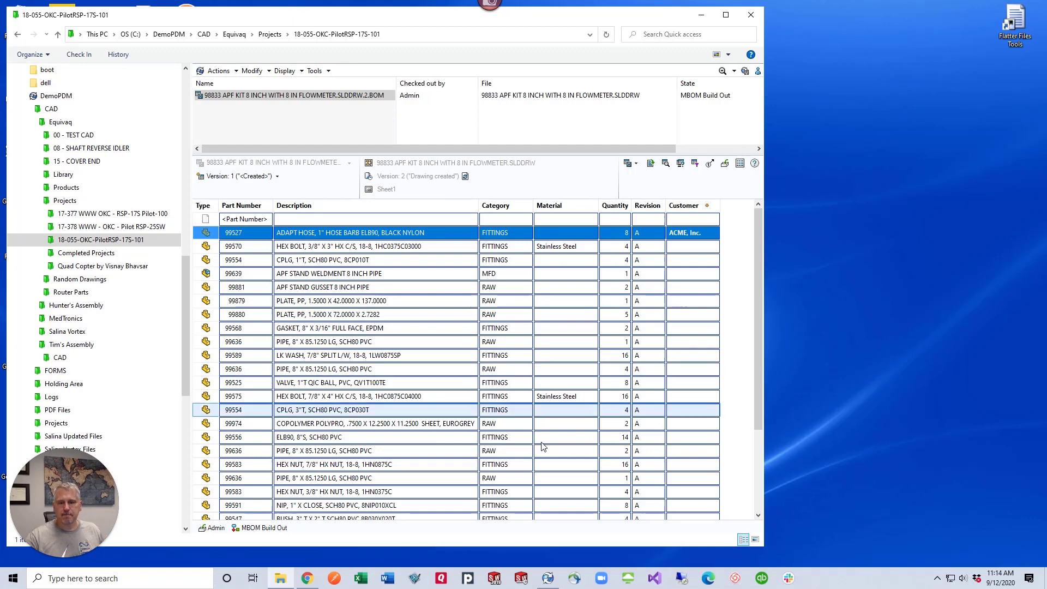
Step: Search the McMaster-Carr site in Chrome for 'u bolts'
key(alt+Tab)
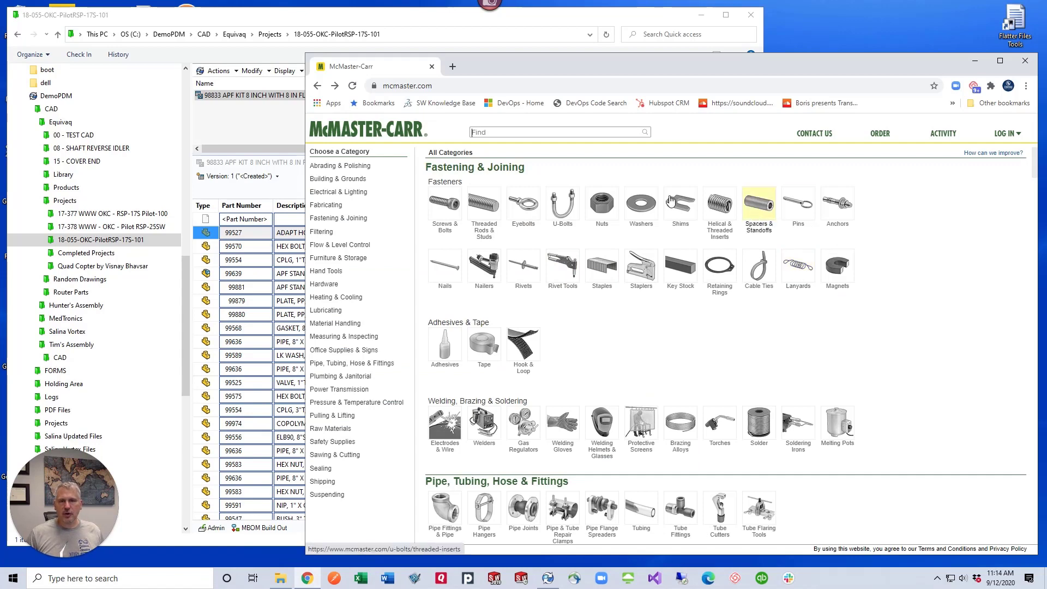
click(515, 132)
text(u bolts)
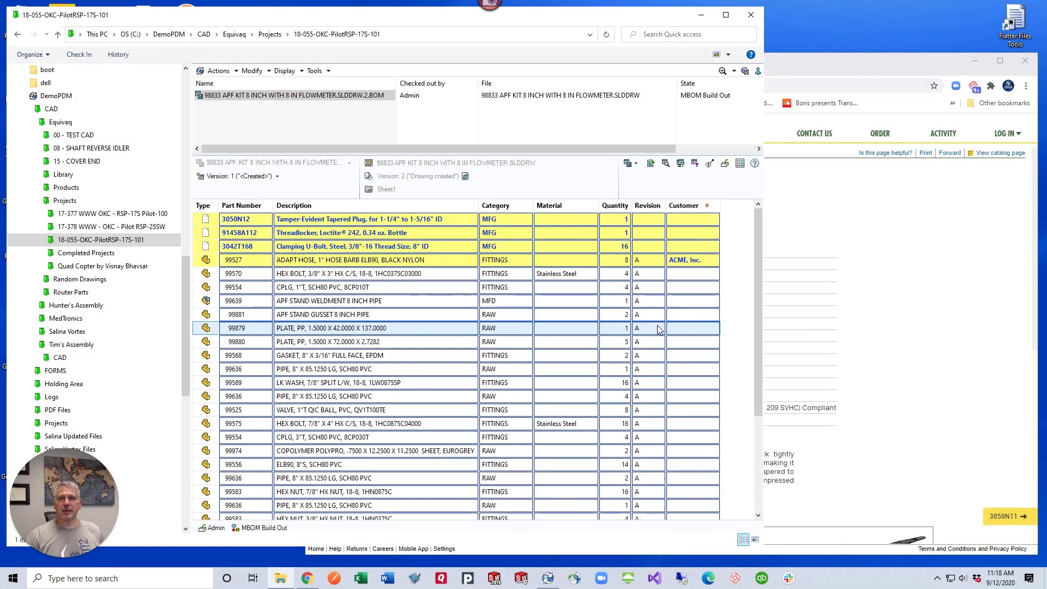
Step: Check in the edited BOM as version 2 with a pasted comment
click(724, 163)
click(563, 328)
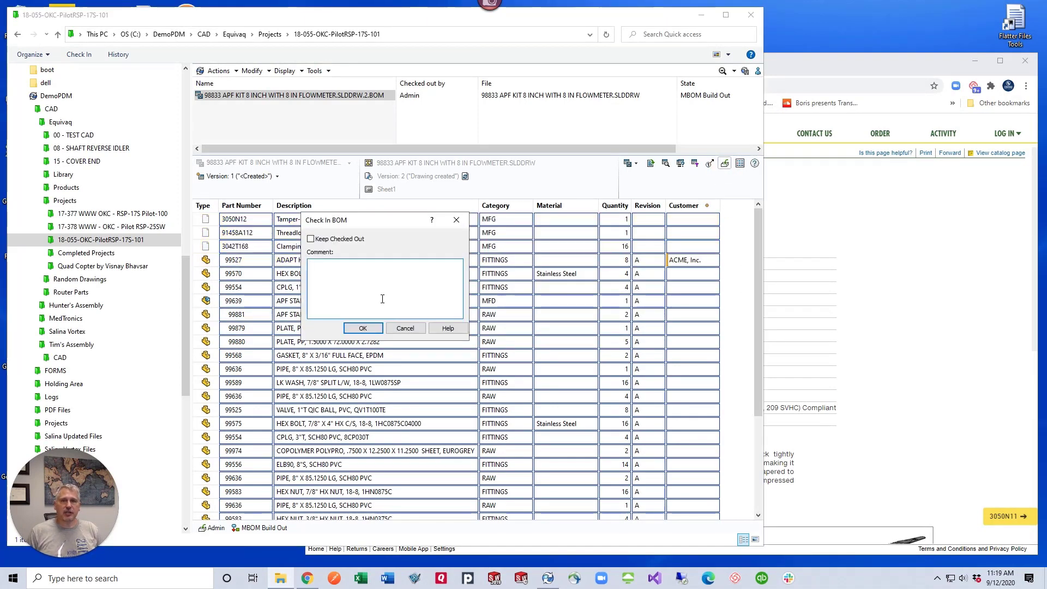
key(ctrl+v)
click(362, 327)
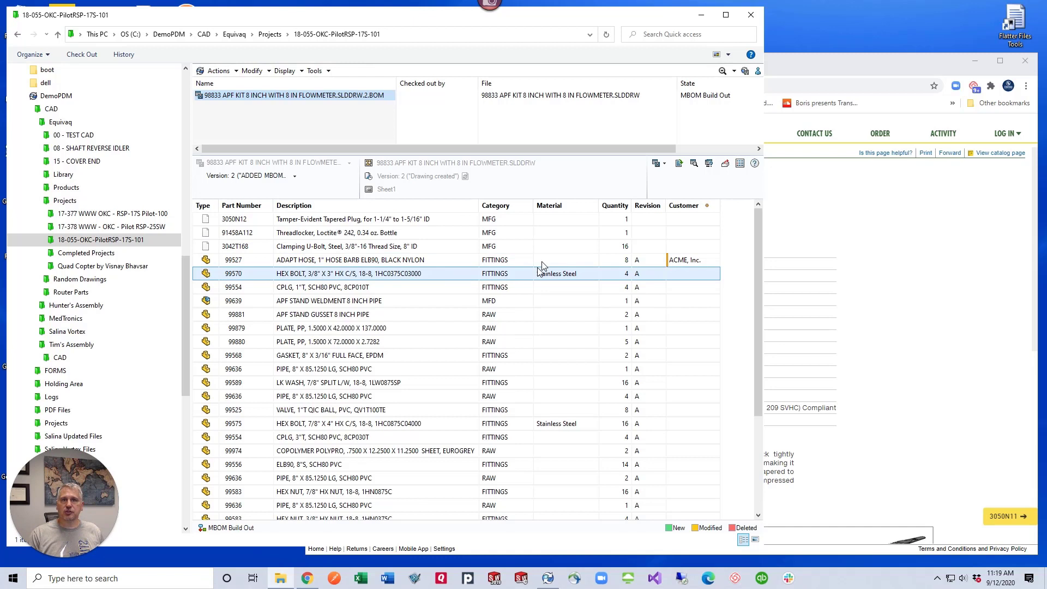
Step: Submit the BOM to the Review Team, moving it to BOM Data Package in Review
right_click(335, 96)
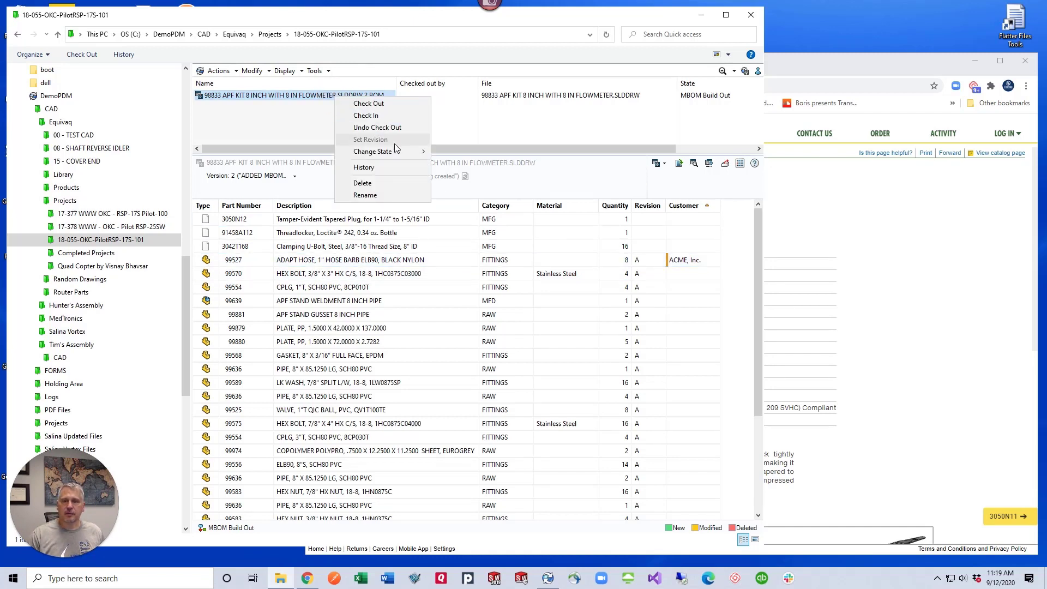
mouse_move(403, 153)
click(491, 151)
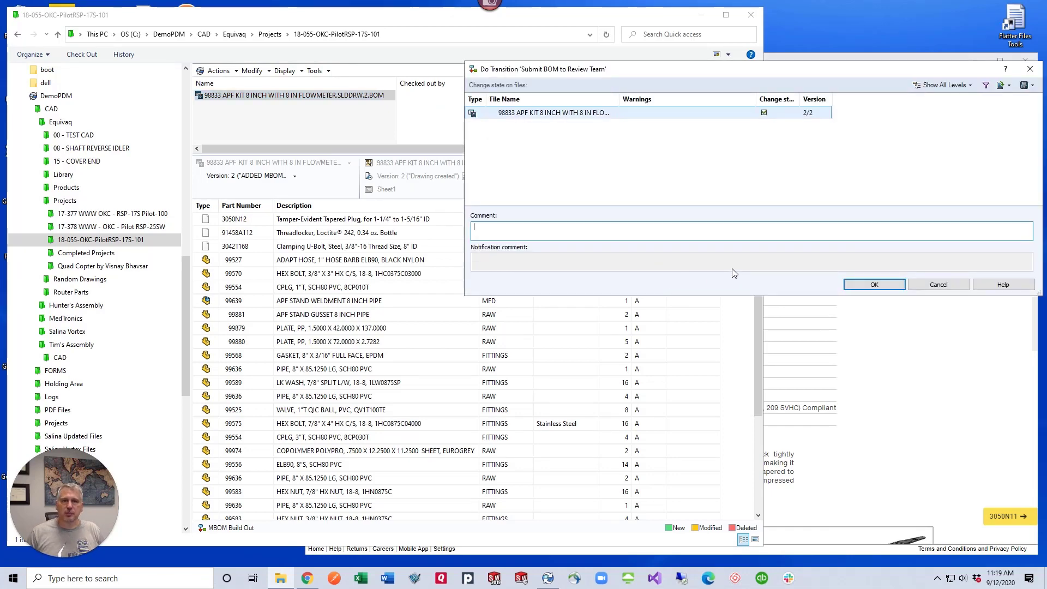
click(873, 284)
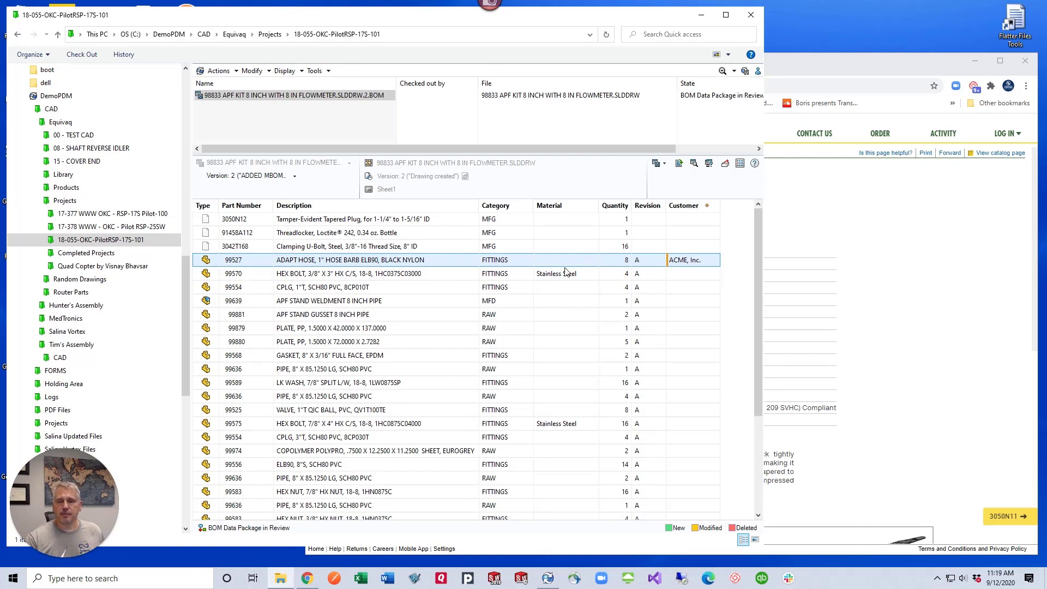
Step: Send the 98833 APF KIT BOM back via Return to Engineering for Changes
right_click(315, 97)
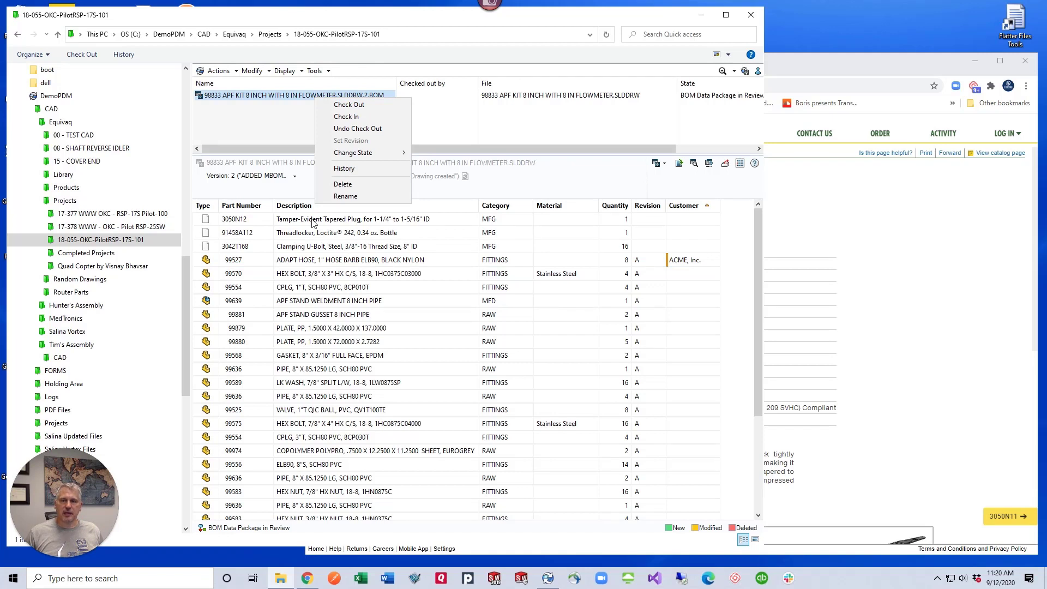
mouse_move(381, 154)
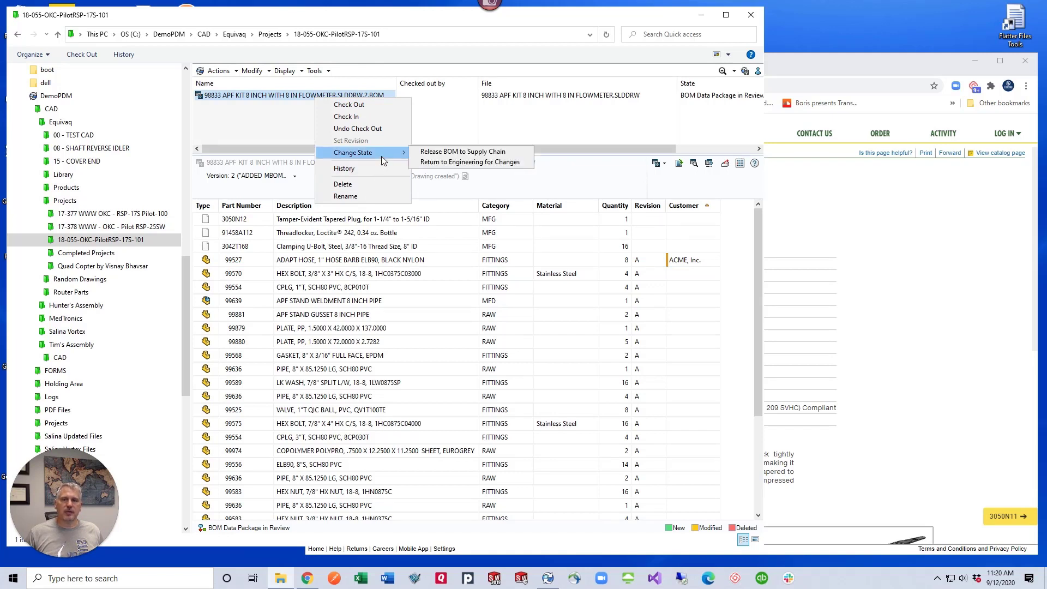
click(462, 163)
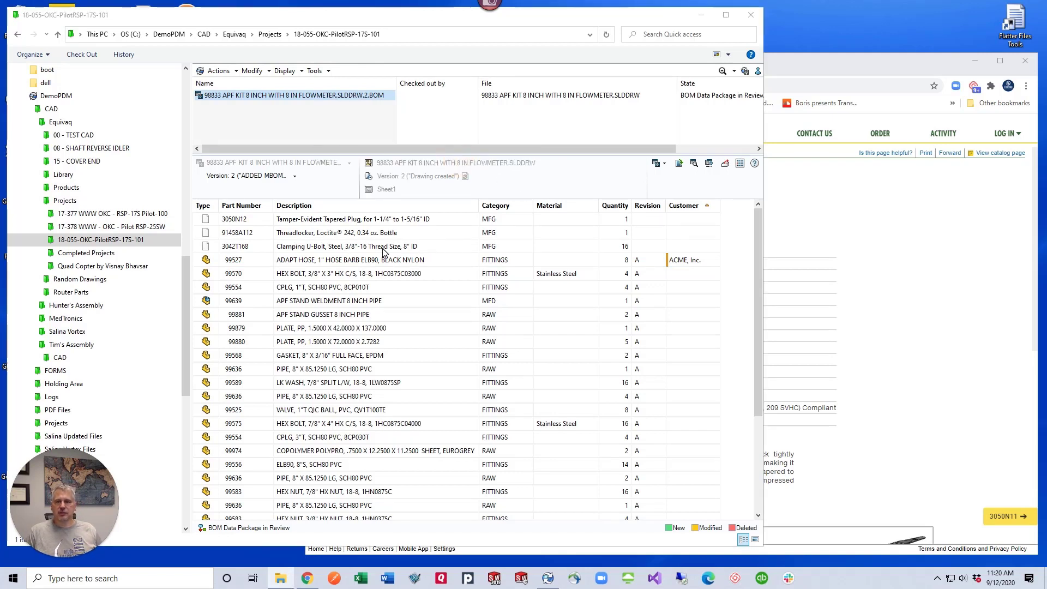
click(872, 286)
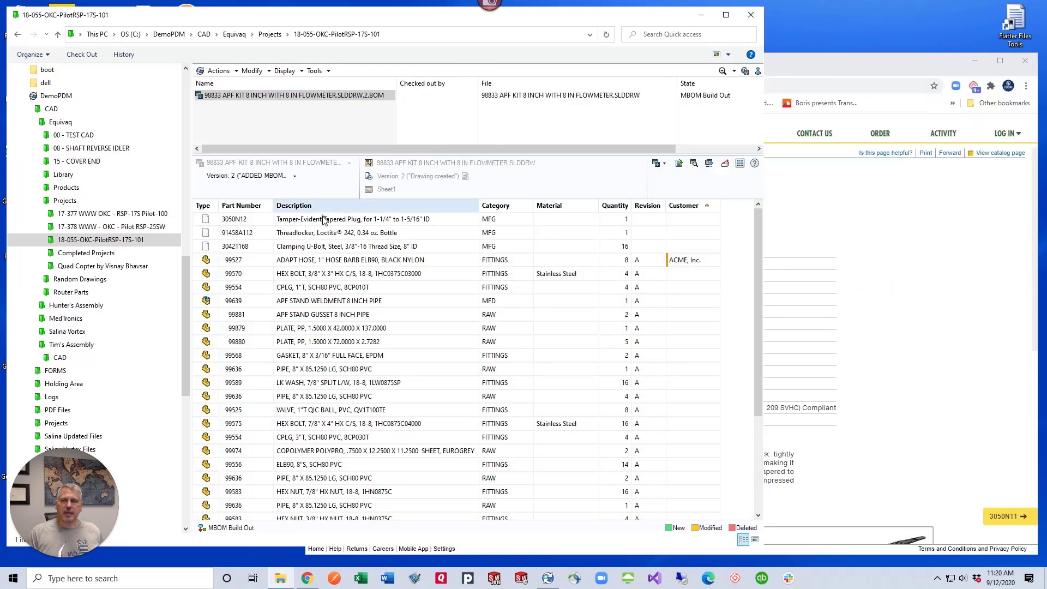
Step: Check out the BOM and delete the Tapered Plug row
right_click(341, 96)
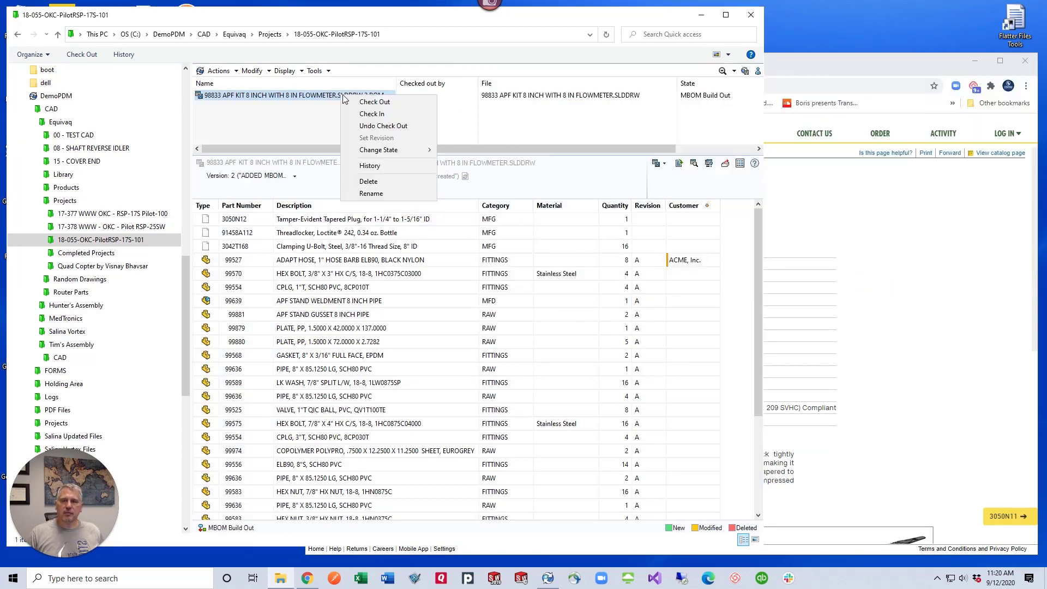
click(384, 100)
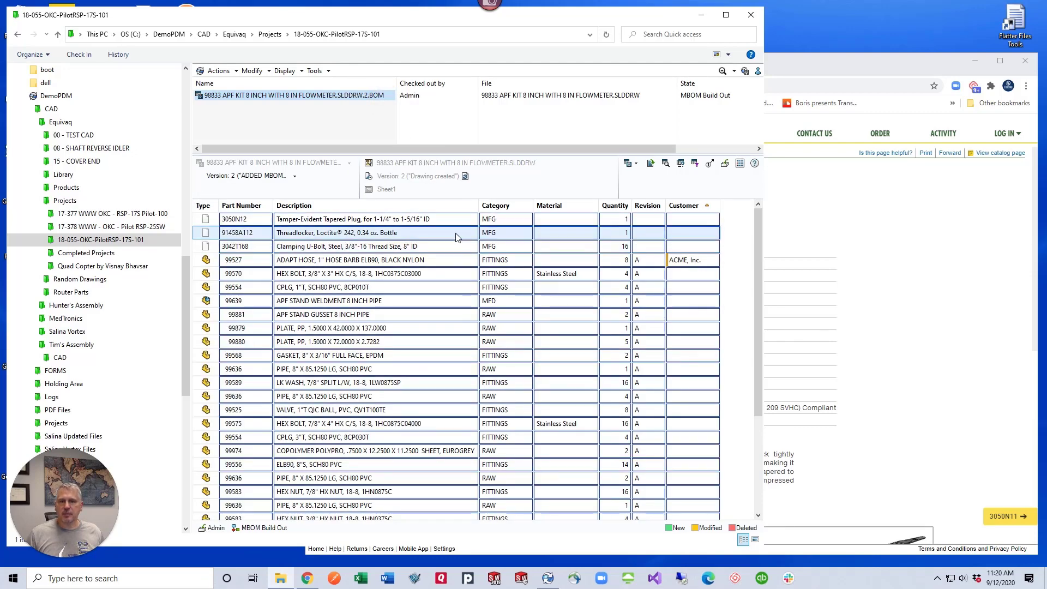
right_click(211, 220)
click(238, 284)
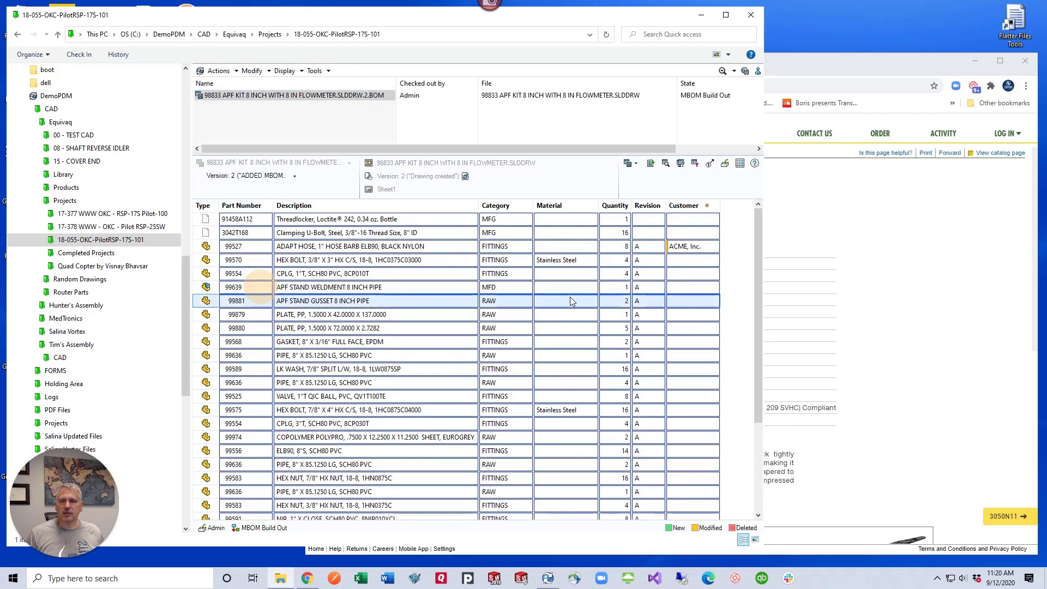
Step: Check the edited BOM back in as version 3 with a check-in comment
click(726, 165)
click(565, 330)
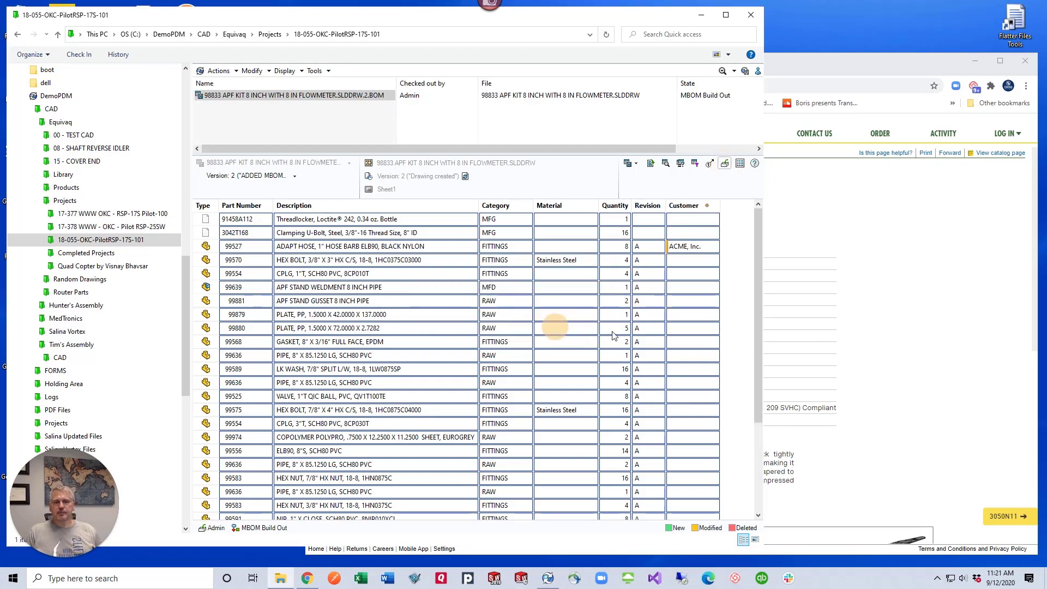
click(409, 294)
text(Added Customer)
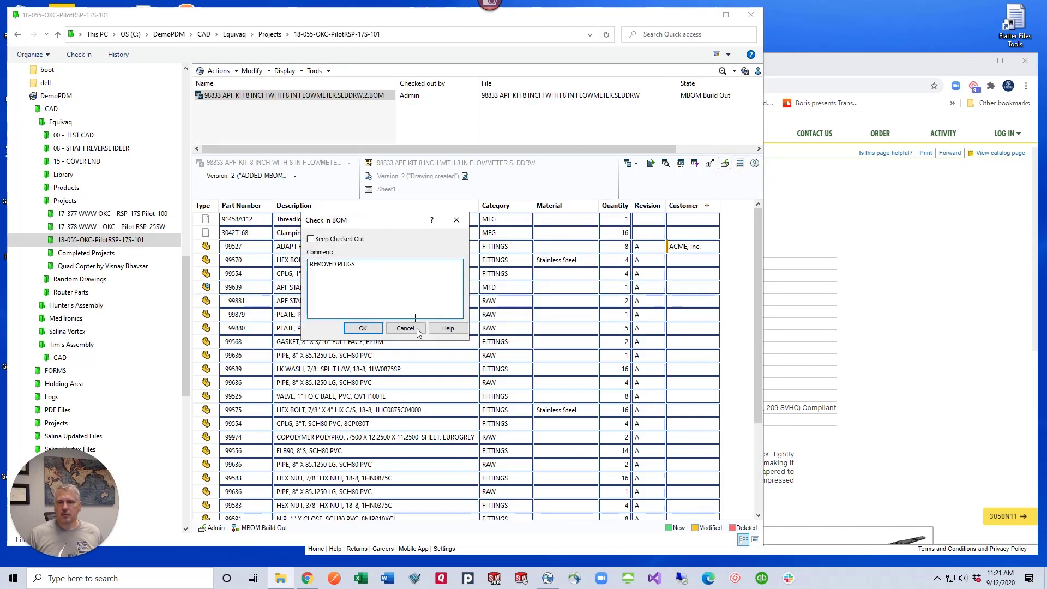
click(363, 327)
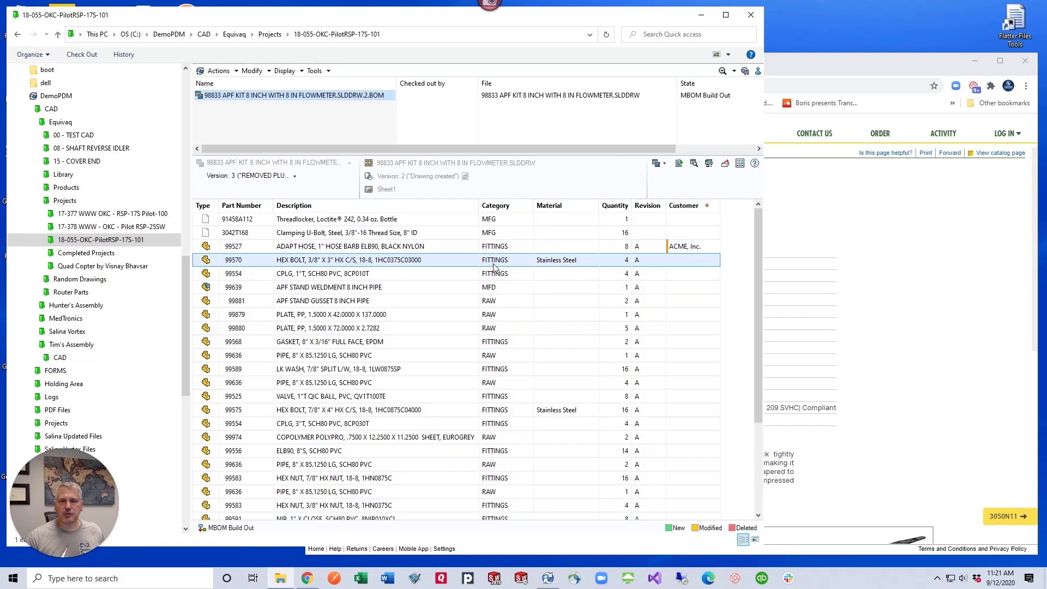
Step: Review the BOM's version history, then submit version 3 to the Review Team
click(124, 54)
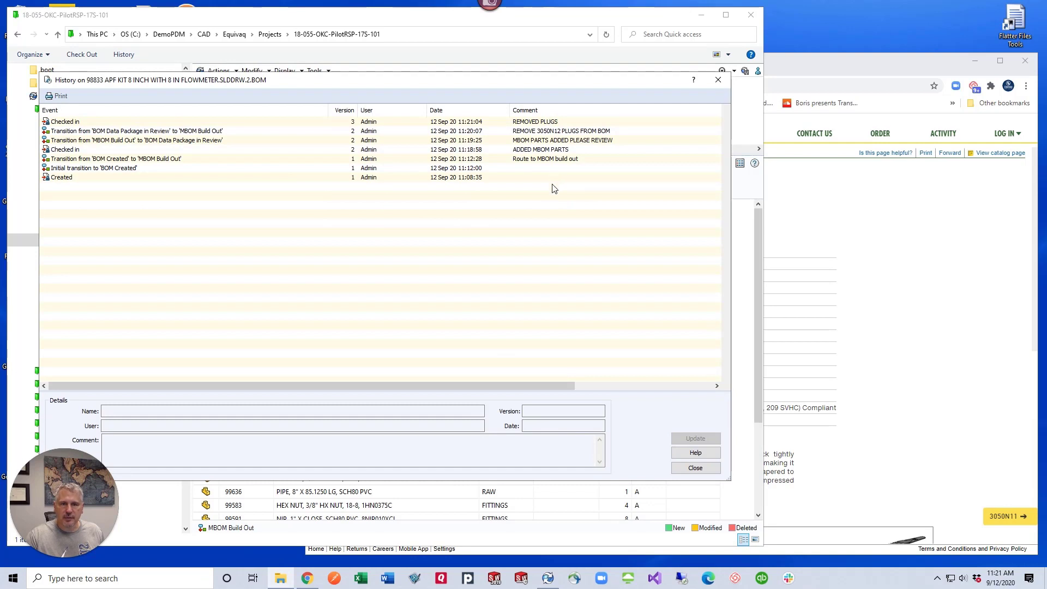
click(719, 83)
right_click(338, 95)
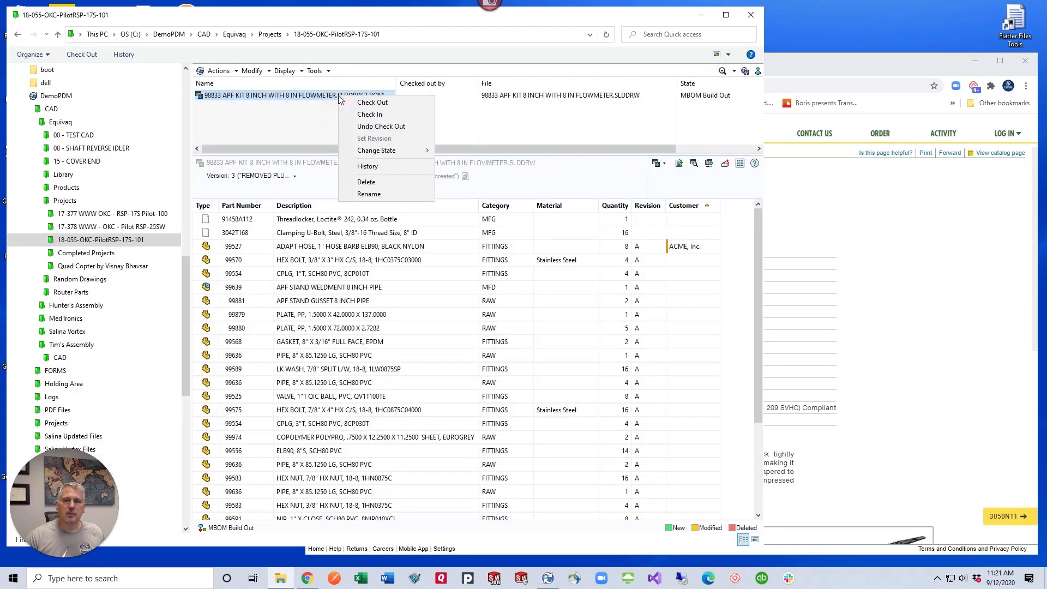
mouse_move(396, 151)
click(482, 151)
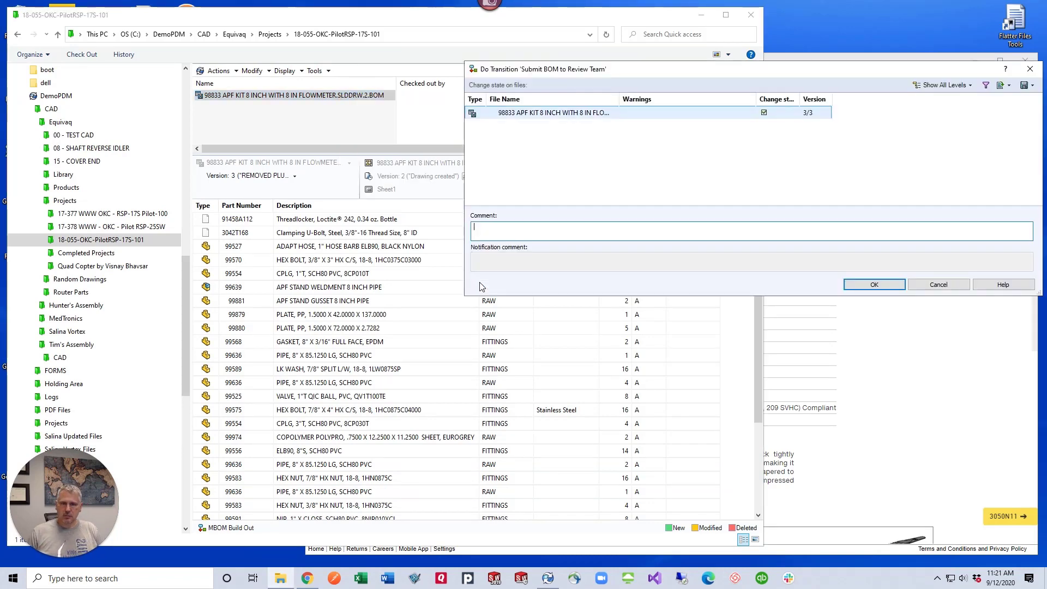
click(867, 286)
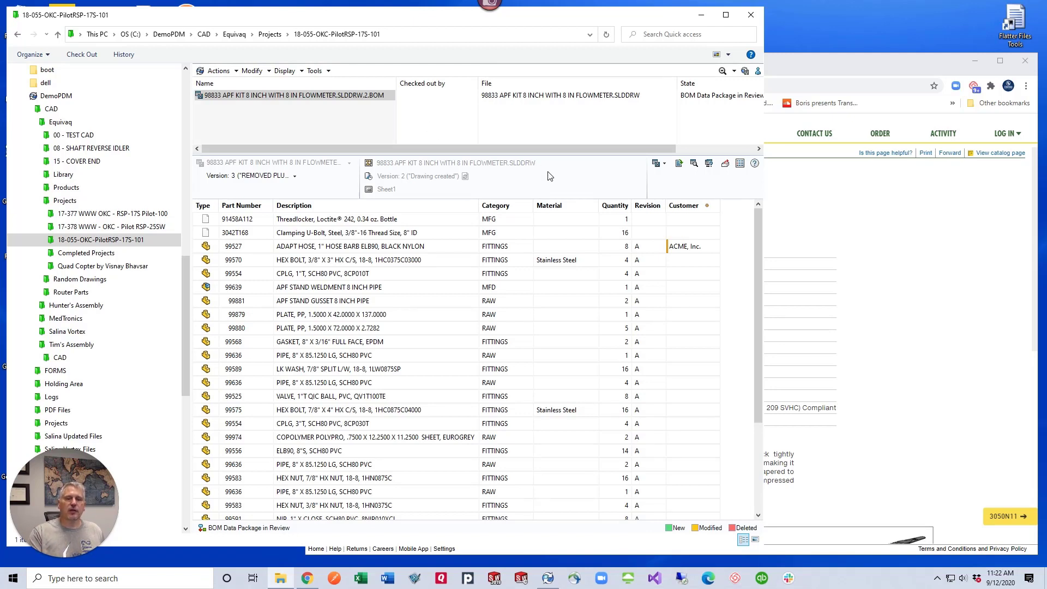
Step: Enlarge the BOM pane and widen the window to show the Configuration column, then recheck history
drag(497, 153, 496, 129)
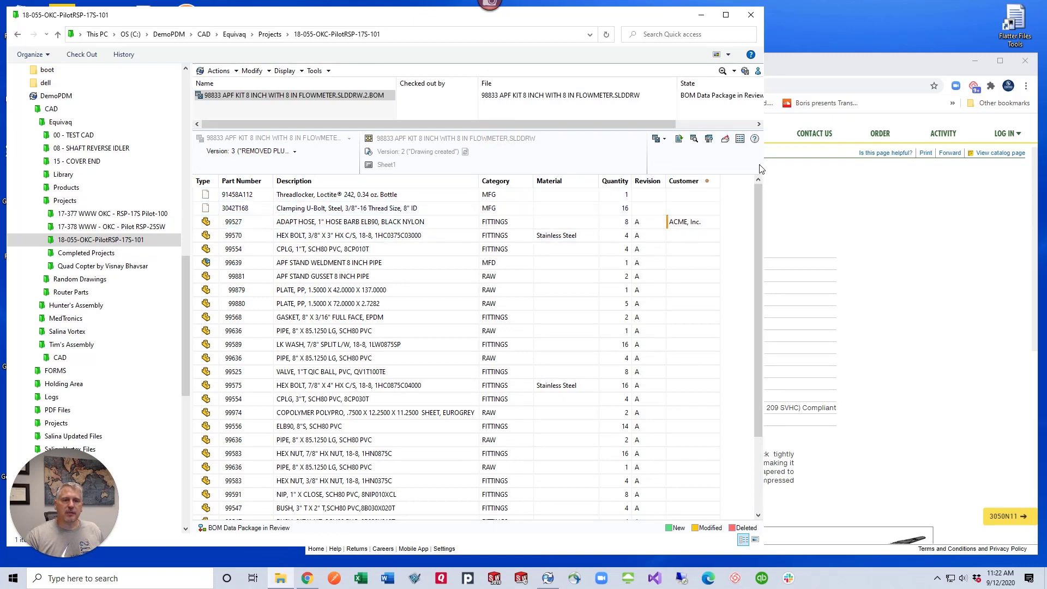
drag(764, 166, 935, 169)
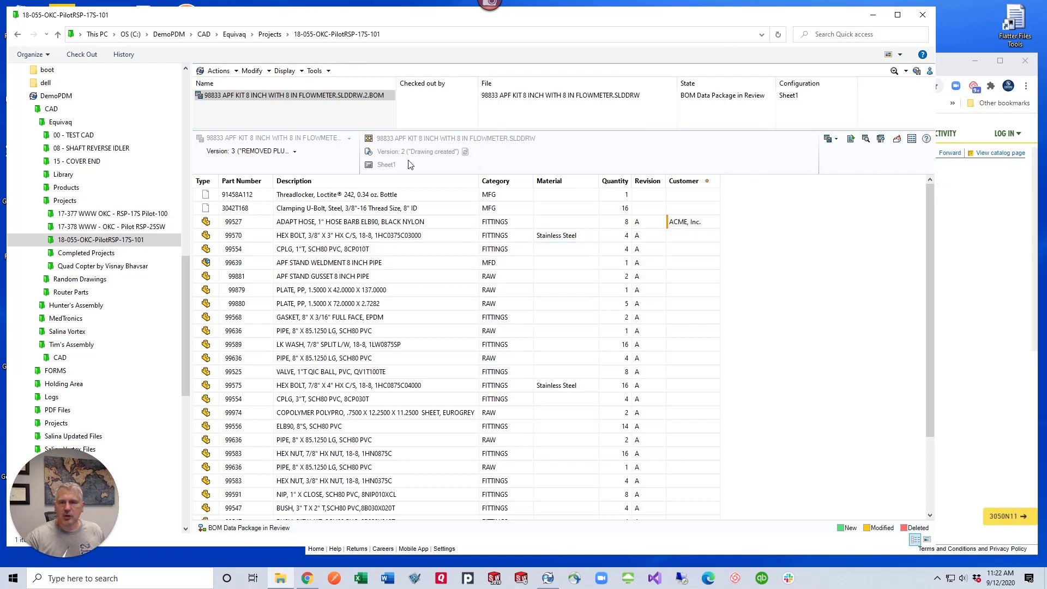
click(123, 54)
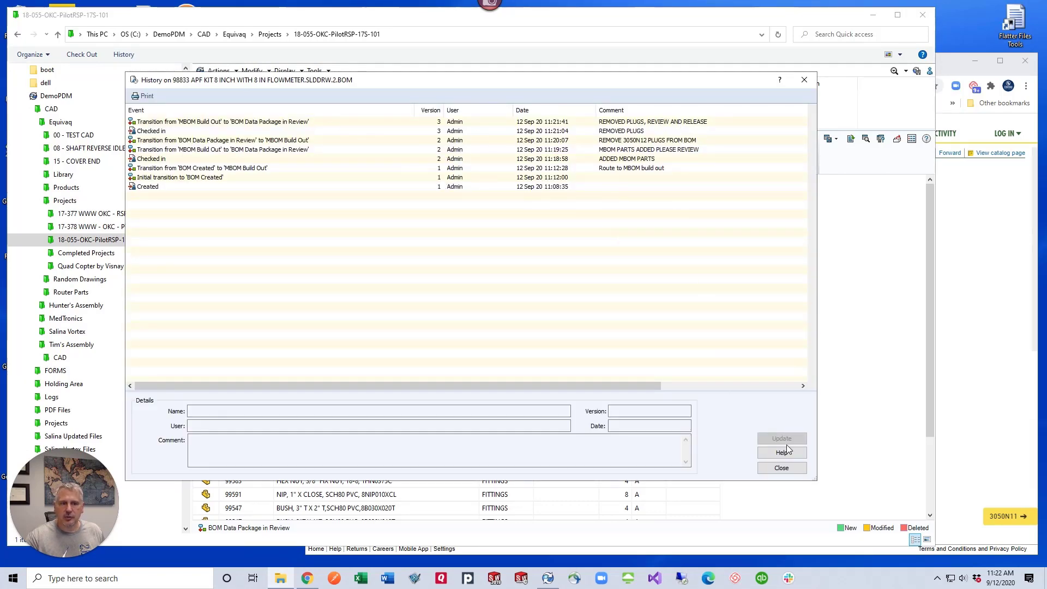
click(781, 468)
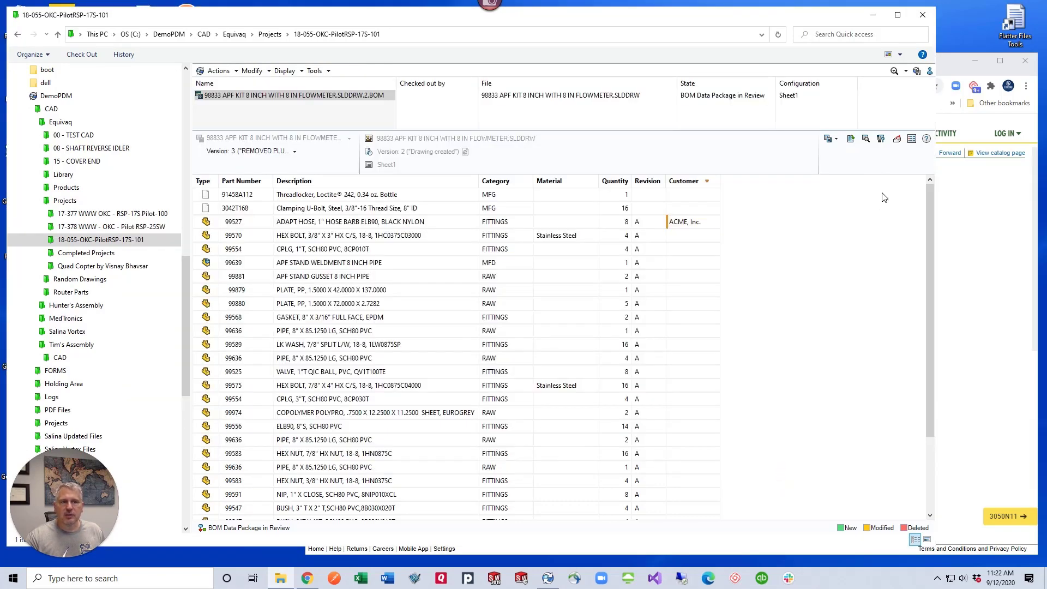
Step: Compare BOM version 3 against version 1 <Created>, reviewing the new Loctite and U-bolt rows
click(881, 139)
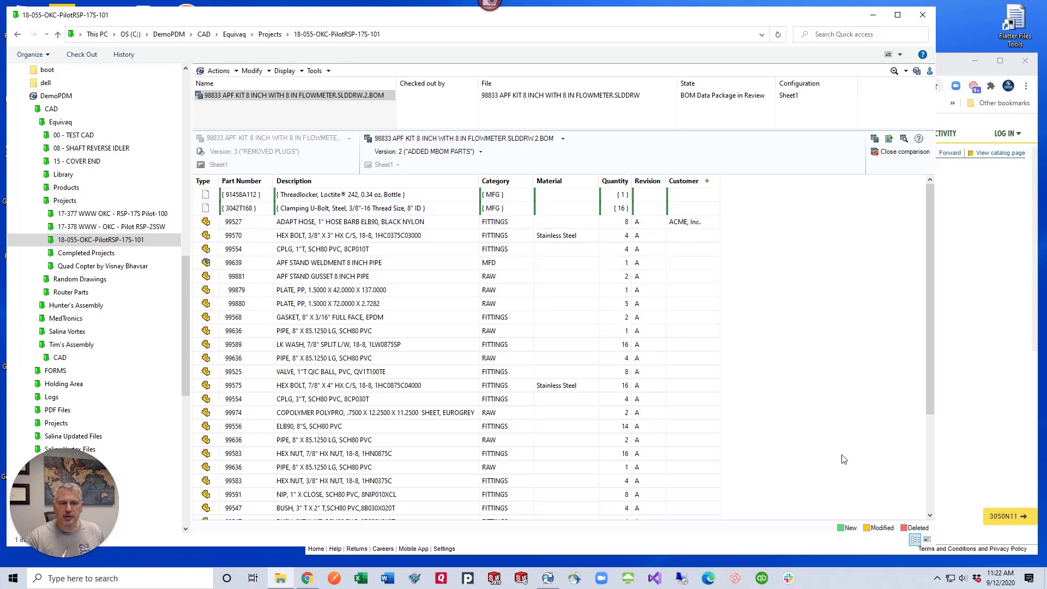
scroll(791, 379, down, 4)
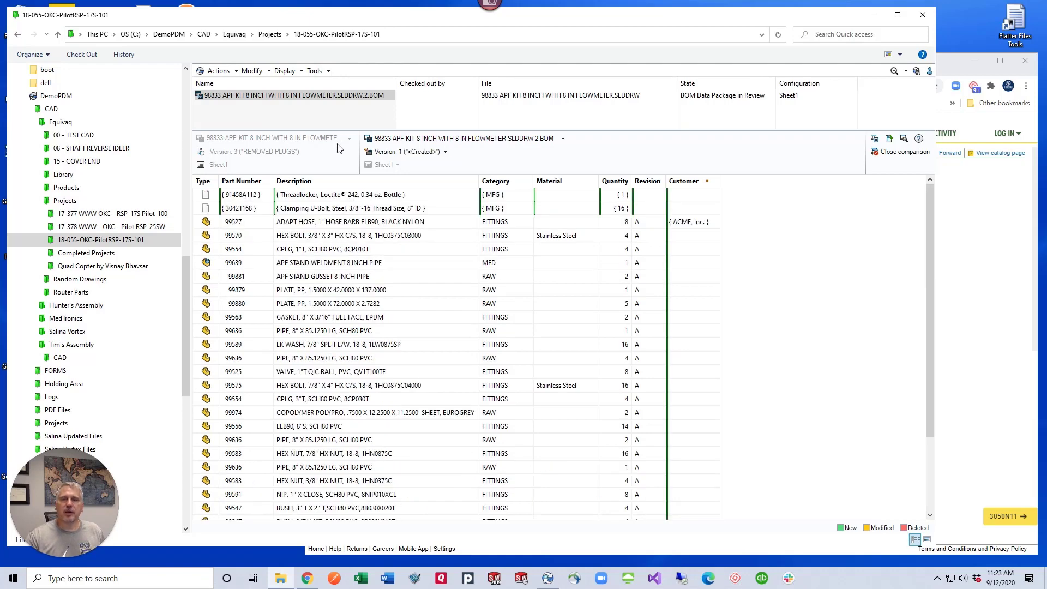
click(445, 152)
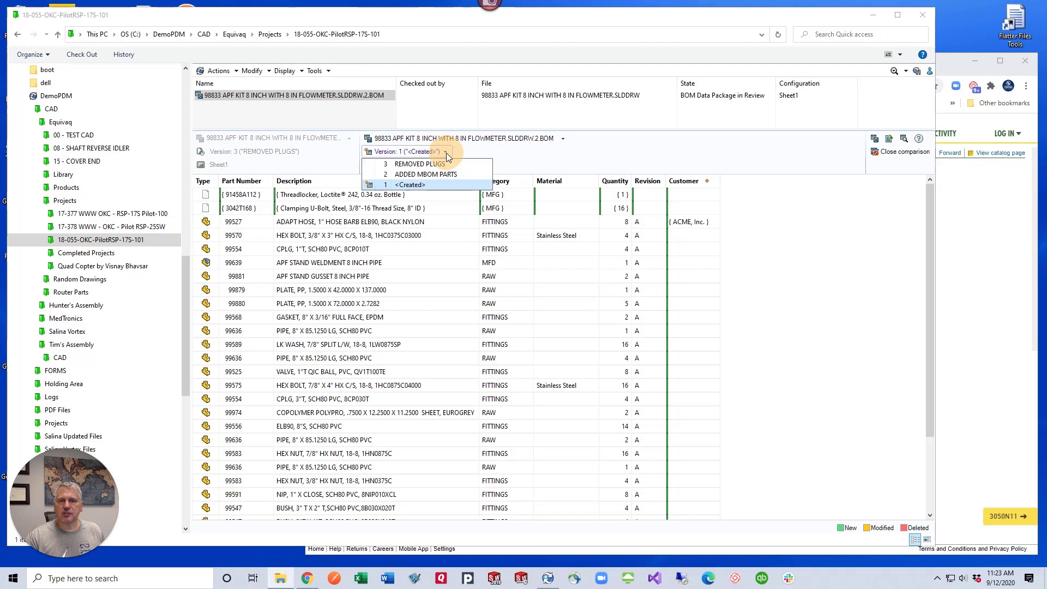
click(436, 190)
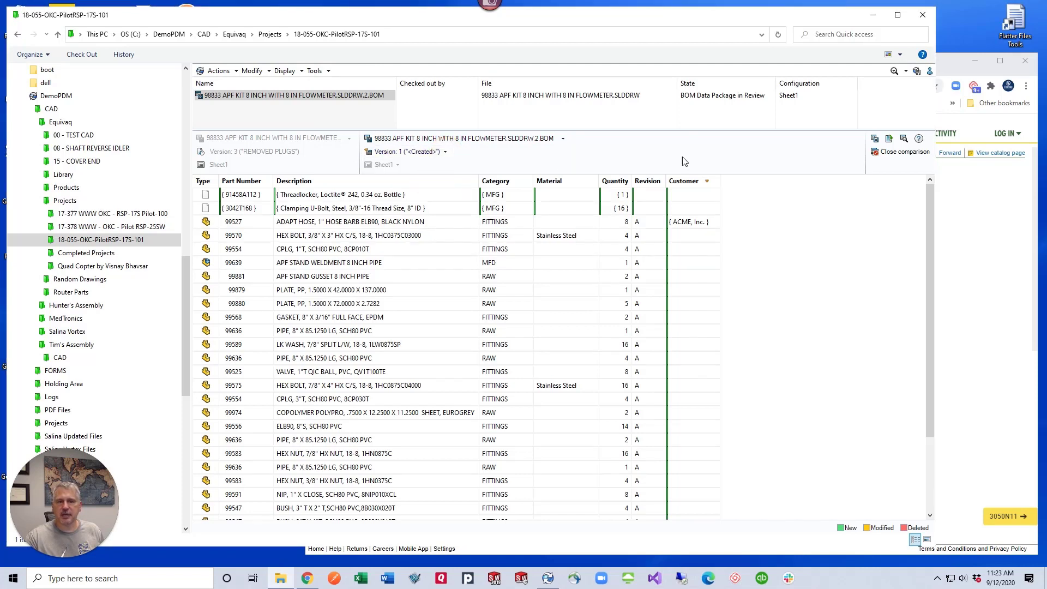
scroll(702, 503, down, 2)
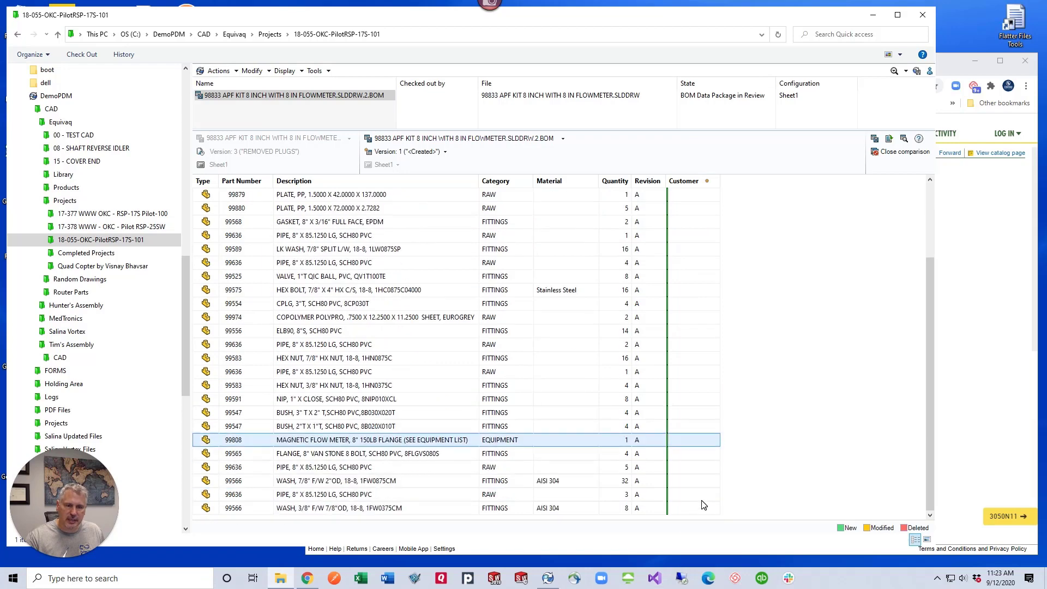
scroll(703, 463, up, 2)
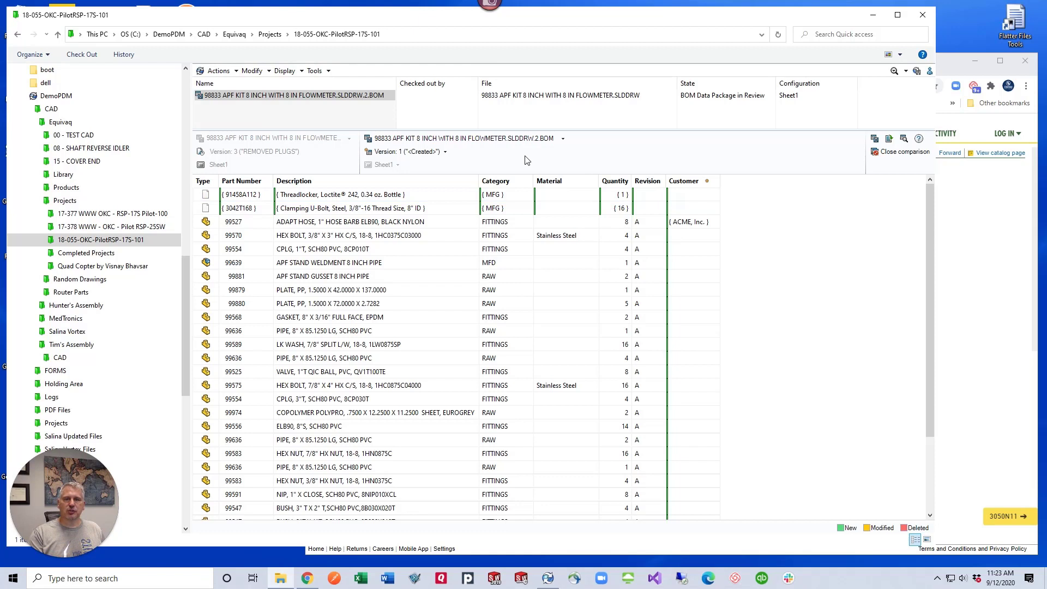
Step: Review the comparison against version 2 ADDED MBOM PARTS, including deleted rows, then exit comparison
click(437, 152)
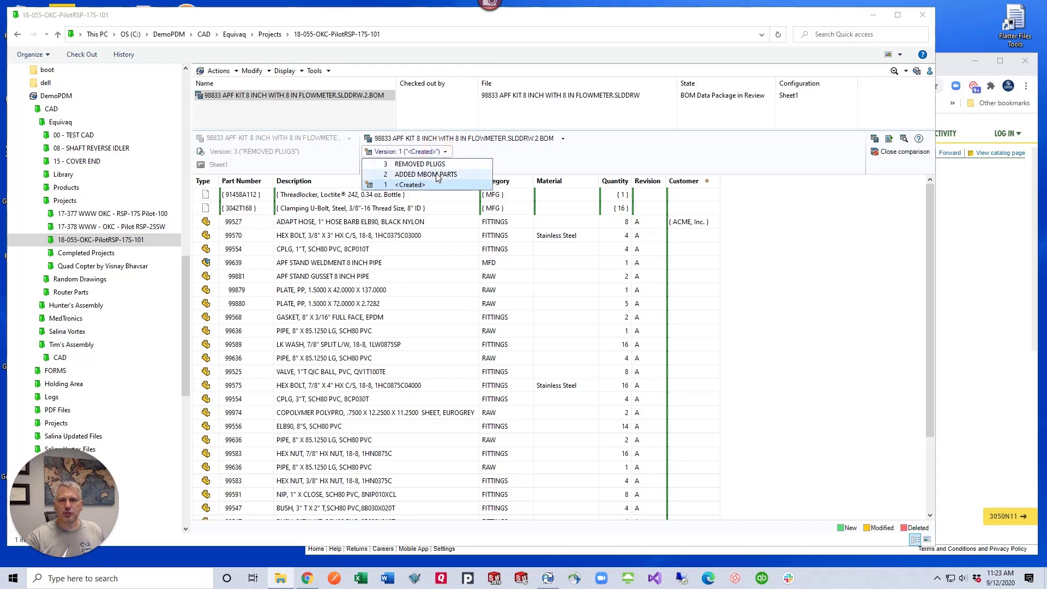
click(437, 174)
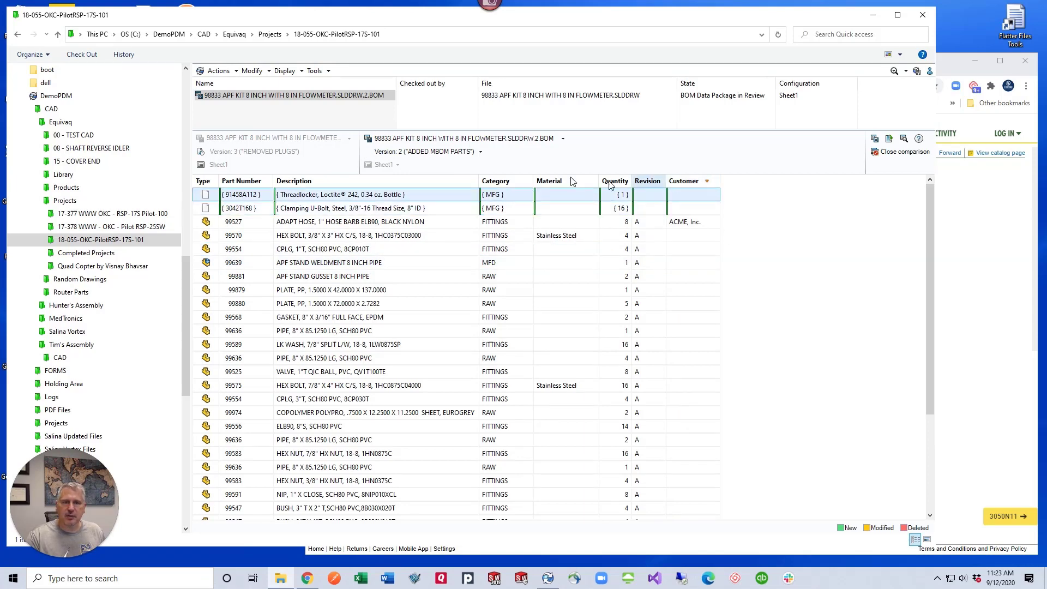
scroll(453, 341, down, 4)
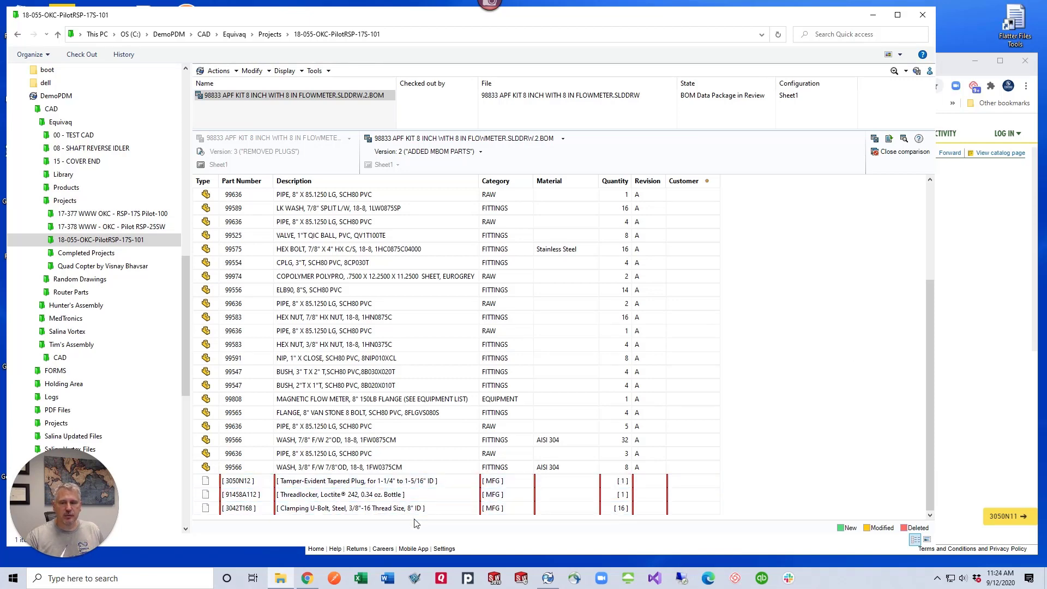
scroll(423, 484, up, 5)
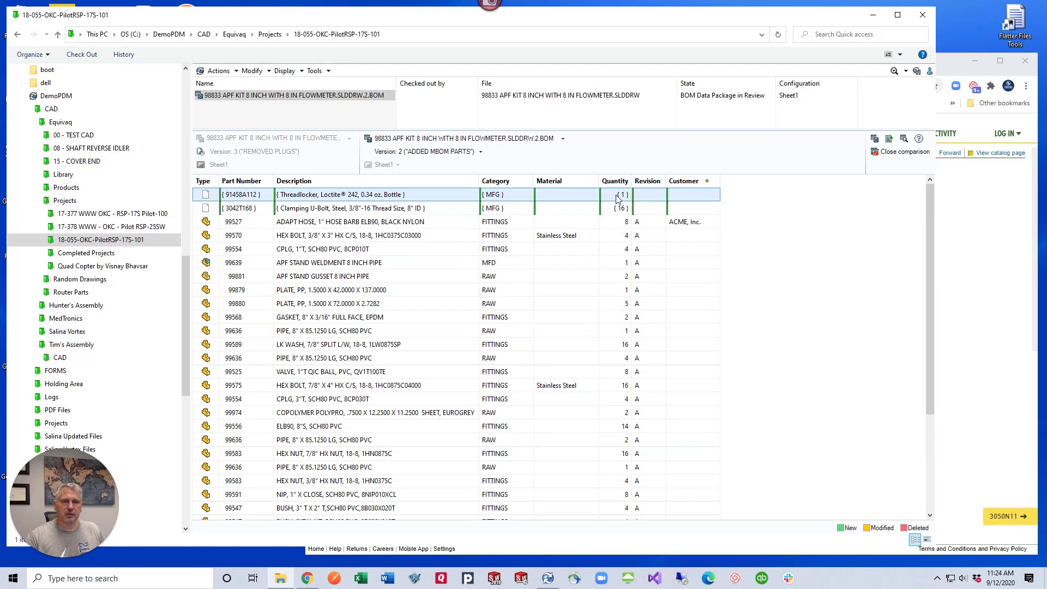
click(887, 153)
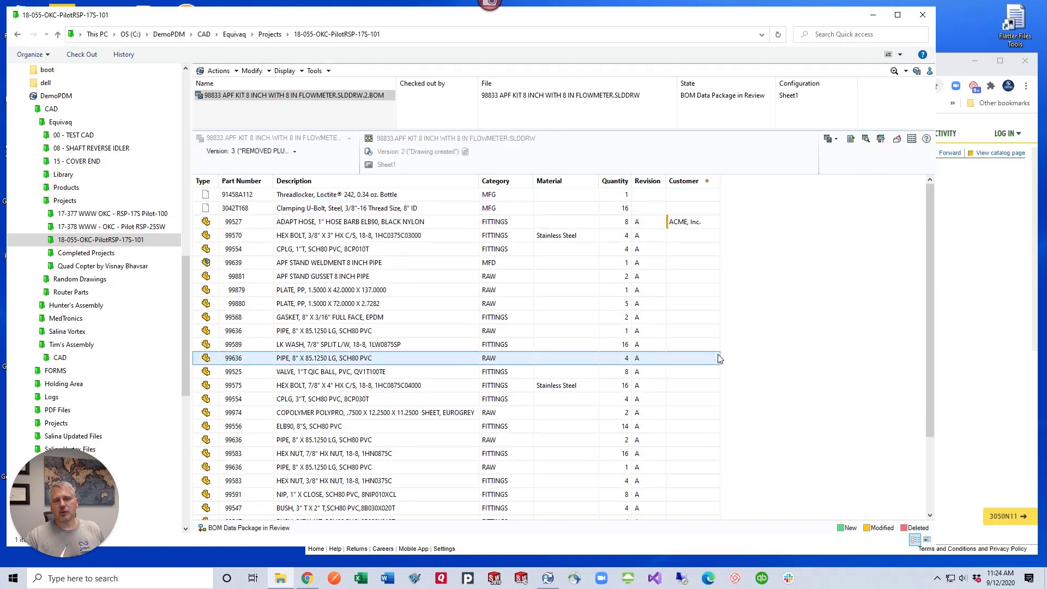
Step: Change the BOM's state to Release BOM to Supply Chain with the comment 'RELEASE TO MFG'
right_click(315, 102)
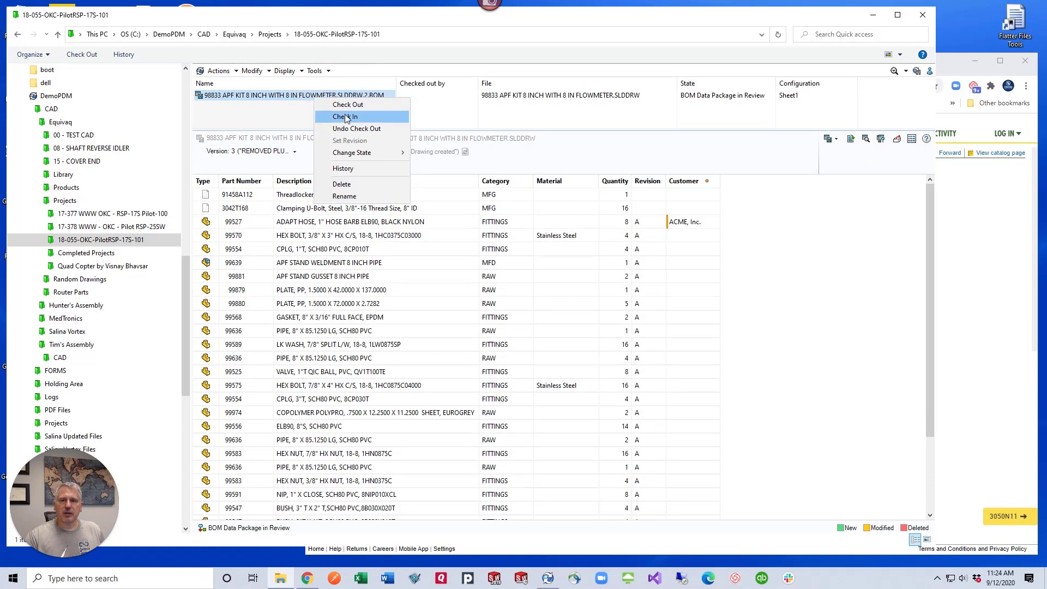
mouse_move(381, 152)
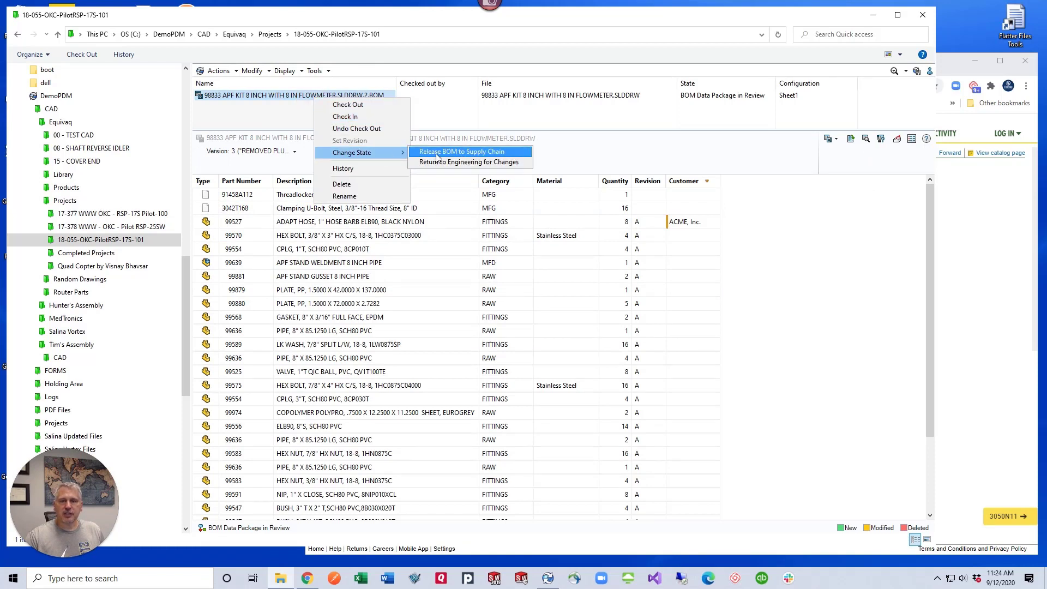
click(474, 153)
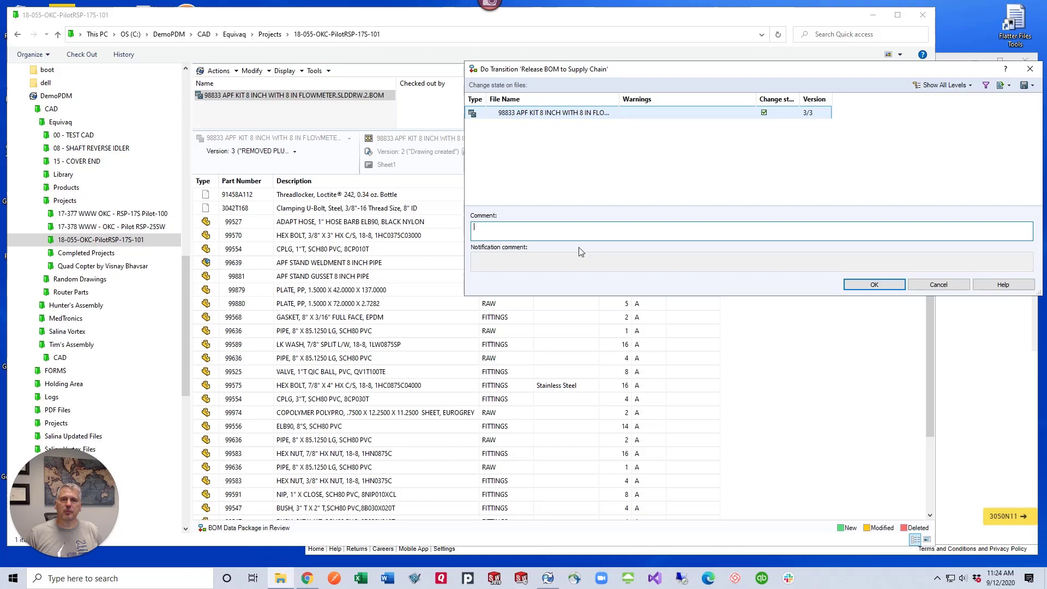
text(RELEASE TO MFG)
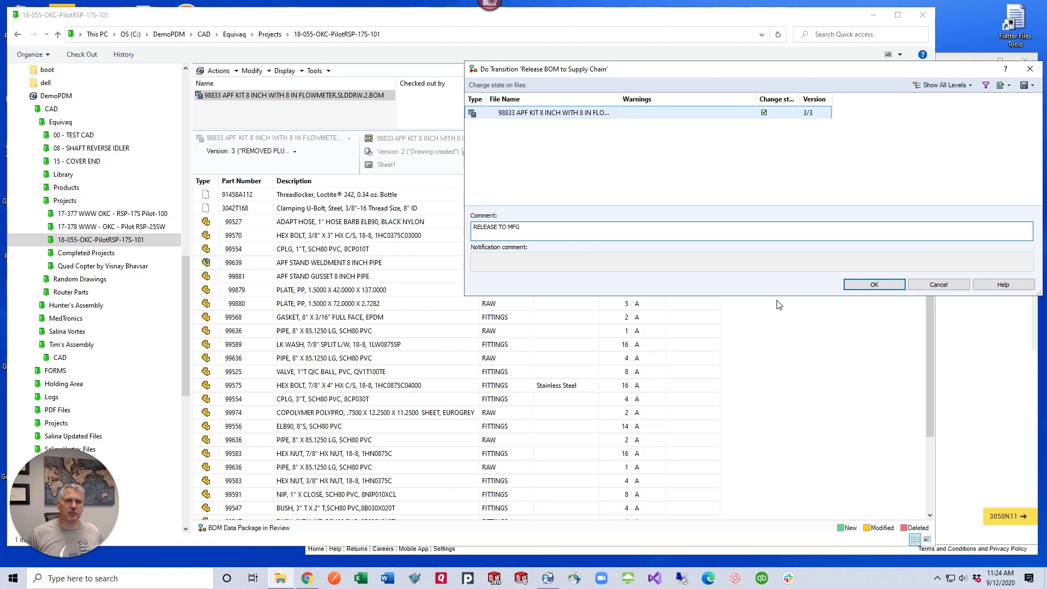
click(862, 285)
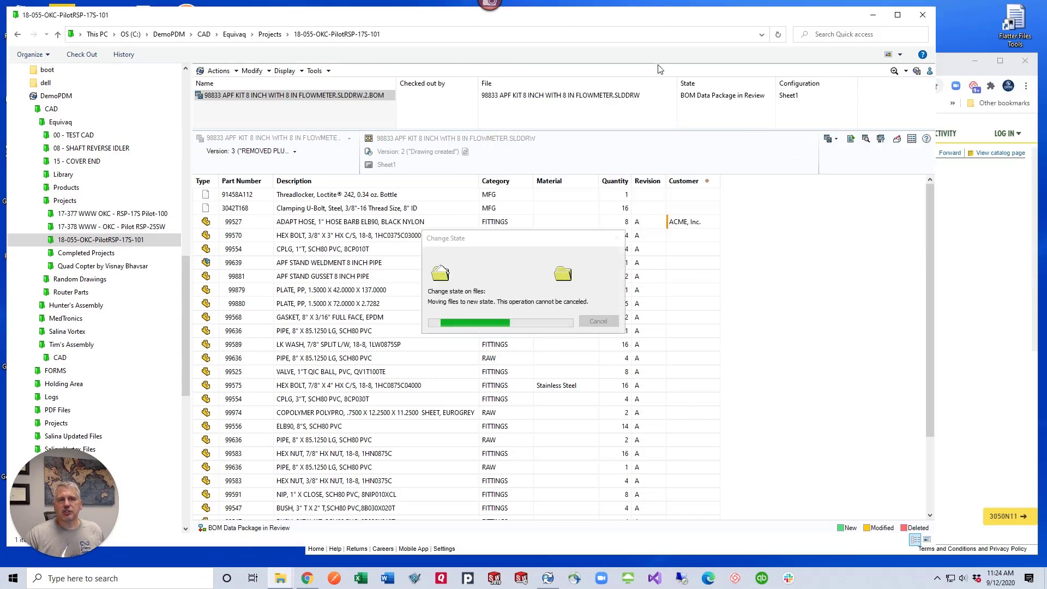